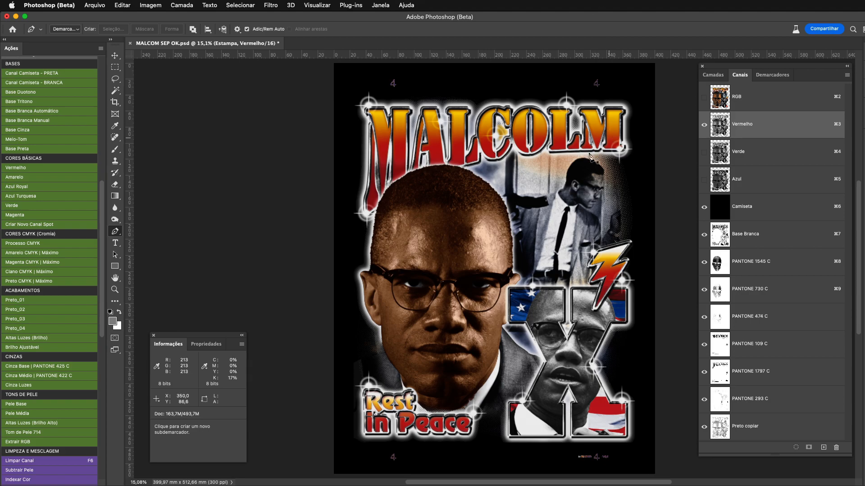
# Reposition the Info panel and review the whole list of separation actions, from print preparation to file closing
pyautogui.moveTo(220, 337); pyautogui.dragTo(208, 350)
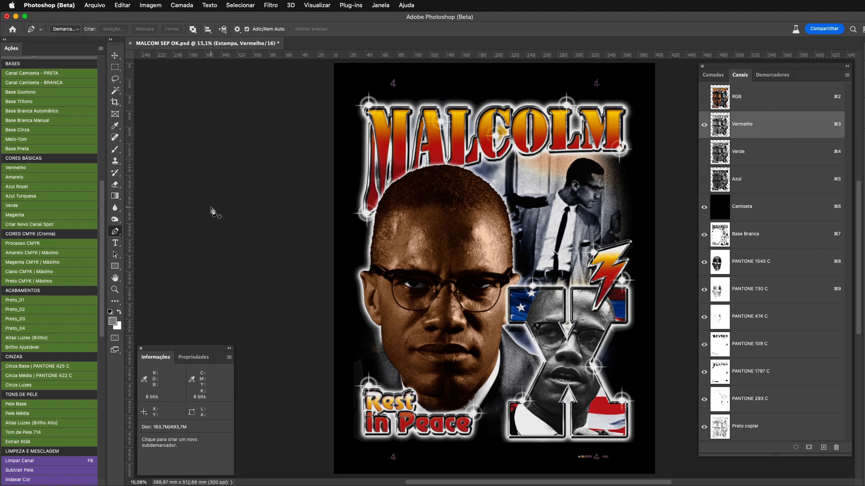
pyautogui.moveTo(102, 226); pyautogui.dragTo(100, 87)
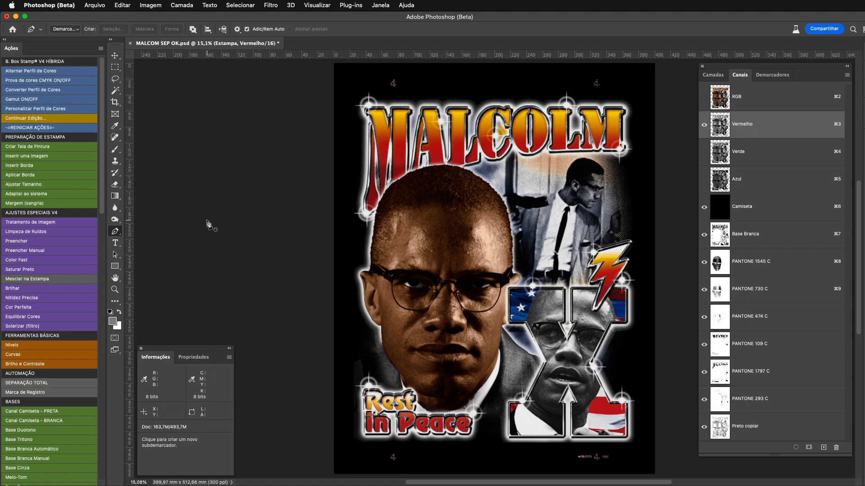
pyautogui.moveTo(102, 78); pyautogui.dragTo(112, 234)
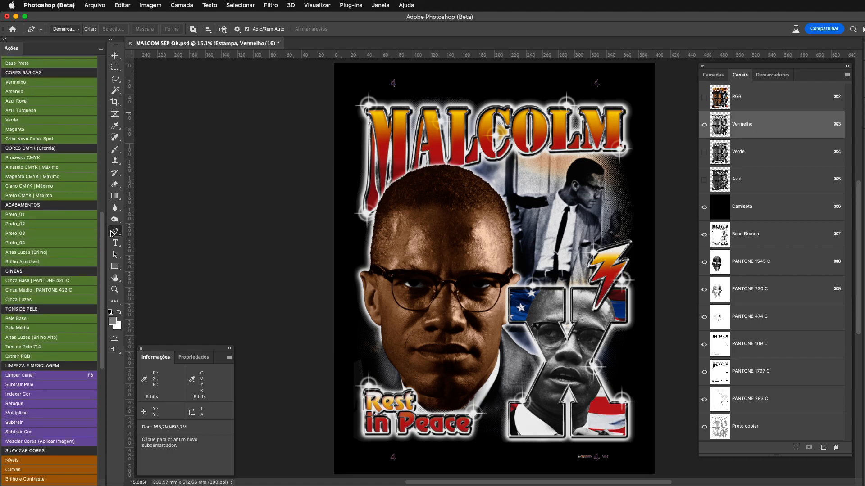
pyautogui.scroll(-5, 43, 248)
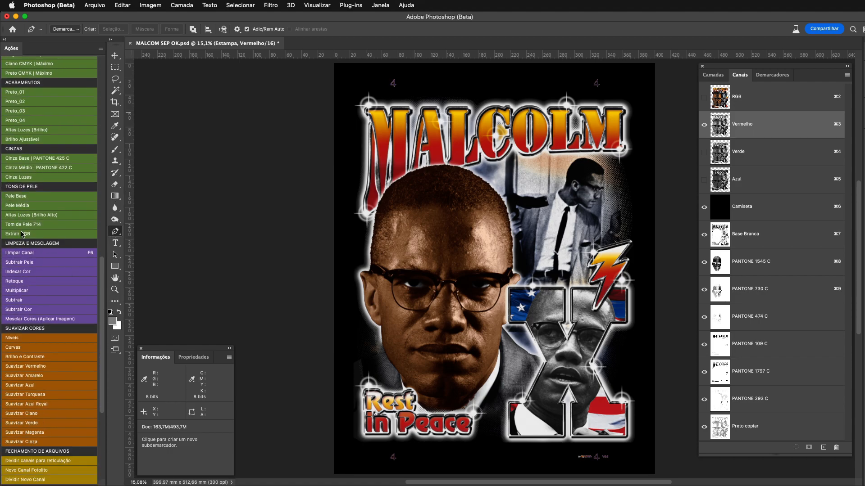
pyautogui.moveTo(104, 267); pyautogui.dragTo(103, 39)
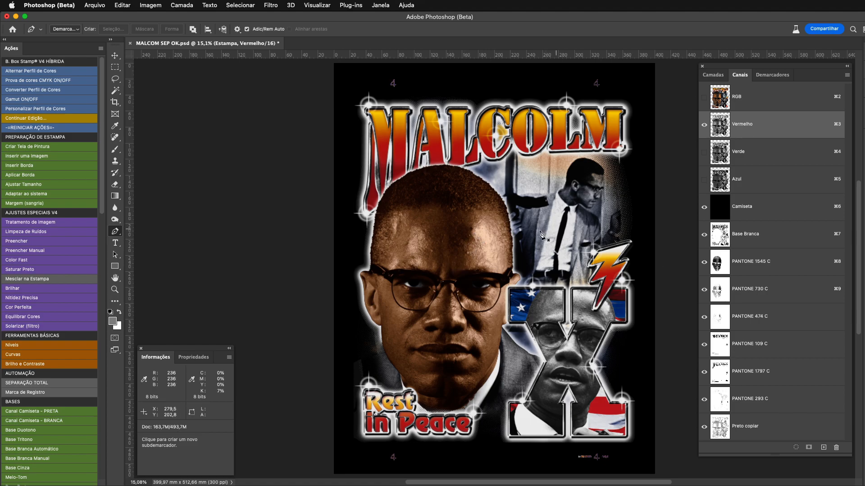
# Load the saved work path around the large head as a selection
pyautogui.click(772, 77)
pyautogui.click(707, 96)
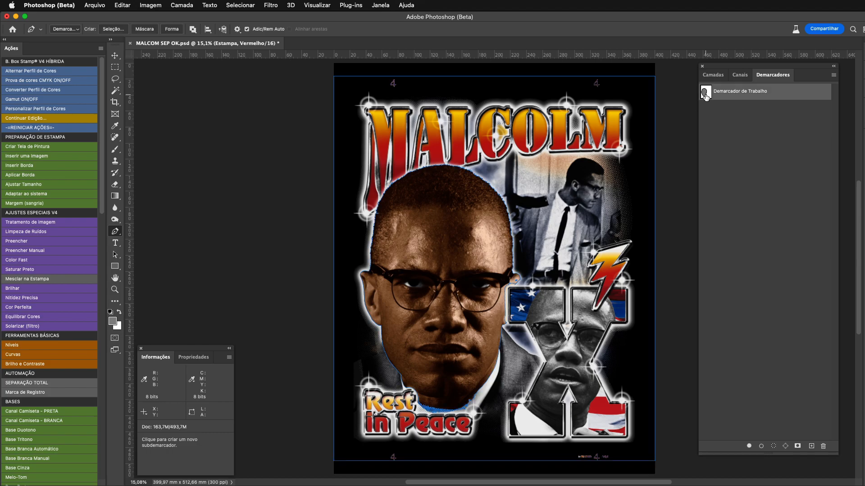
pyautogui.click(773, 446)
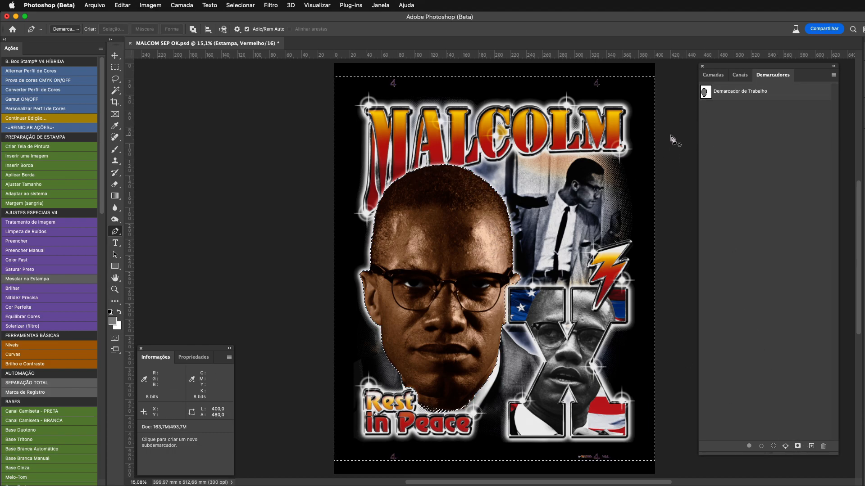
# Deselect and trace the head's edge with the Pen tool from the hair down to the ear beside the glasses
pyautogui.press('m')
pyautogui.press('super+d')
pyautogui.moveTo(564, 135); pyautogui.dragTo(306, 292)
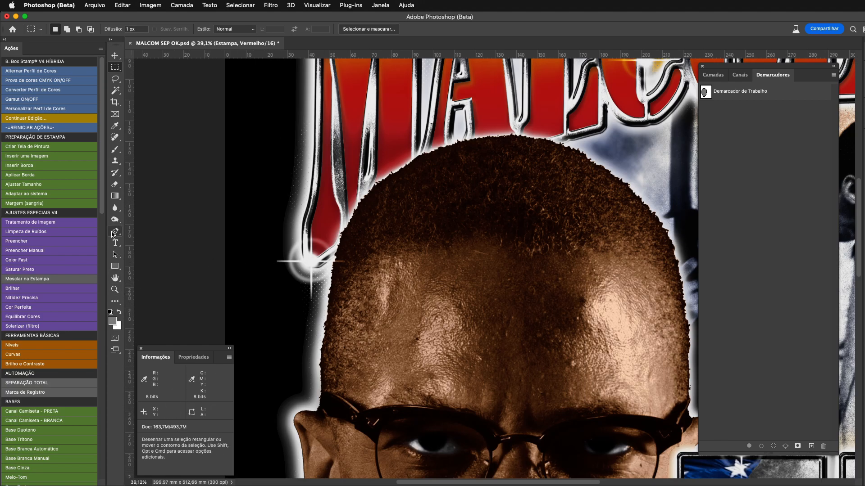
pyautogui.click(115, 231)
pyautogui.click(373, 186)
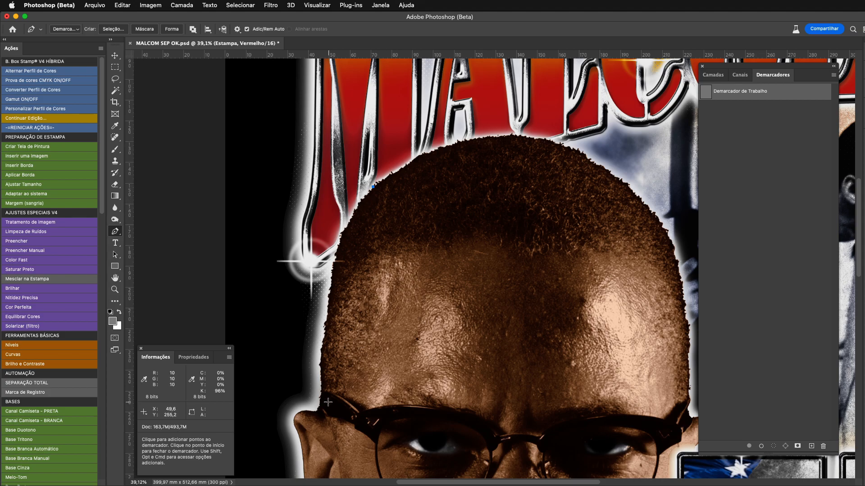
pyautogui.moveTo(336, 256); pyautogui.dragTo(332, 281)
pyautogui.moveTo(324, 335); pyautogui.dragTo(323, 369)
pyautogui.moveTo(318, 410); pyautogui.dragTo(296, 418)
pyautogui.scroll(-3, 514, 230)
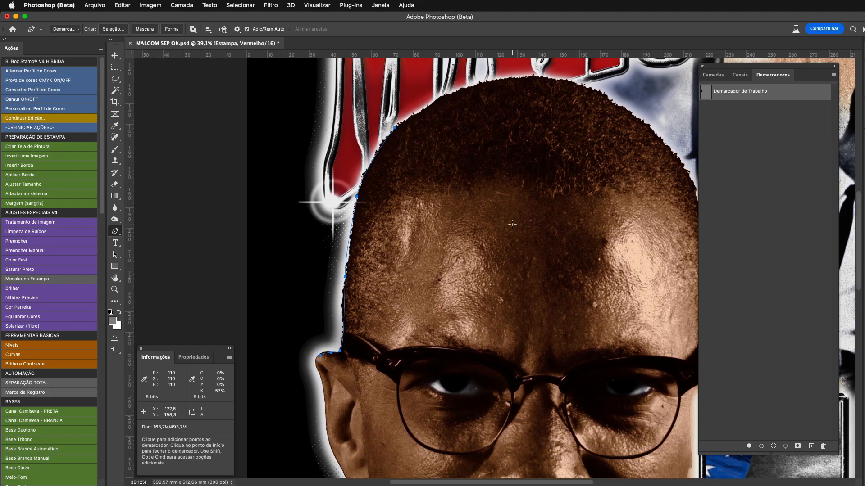
# Delete the newly traced path and undo the pen edits back to the original work path
pyautogui.press('BackSpace')
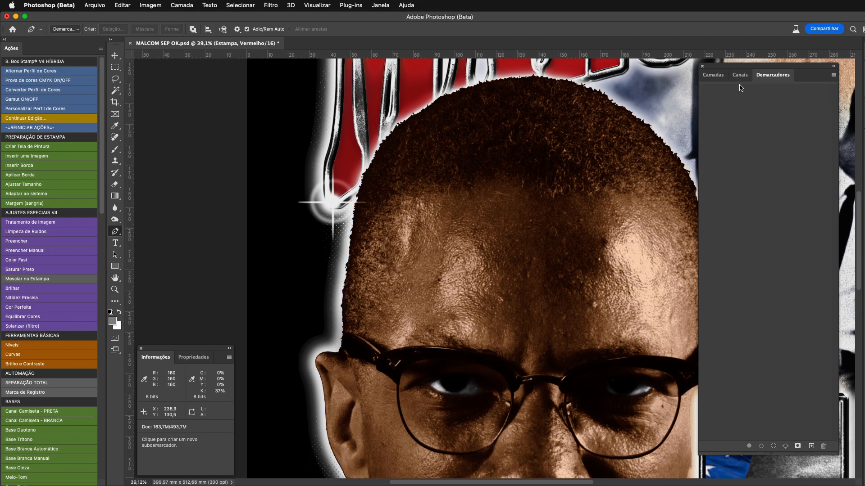
pyautogui.press('super+z')
pyautogui.press('super+z')
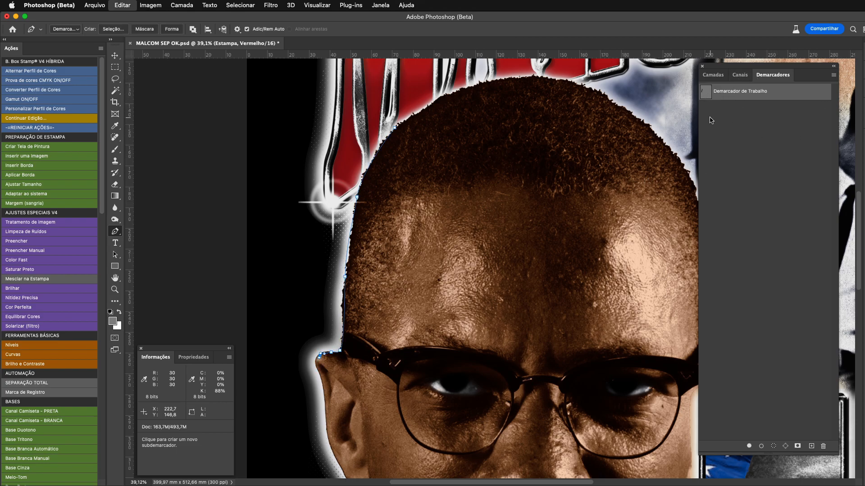
pyautogui.press('super+z')
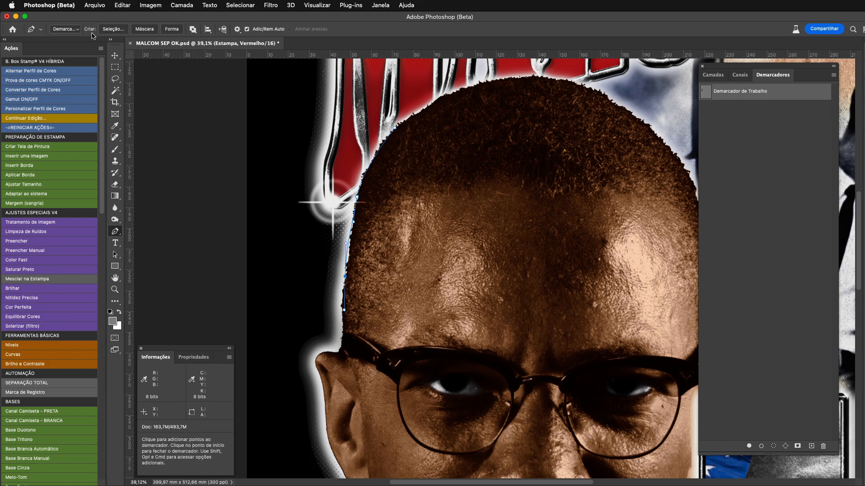
pyautogui.click(115, 55)
pyautogui.press('super+z')
pyautogui.press('super+z')
pyautogui.press('super+z')
# Load the original work path around the head as a selection and invert it
pyautogui.click(701, 94)
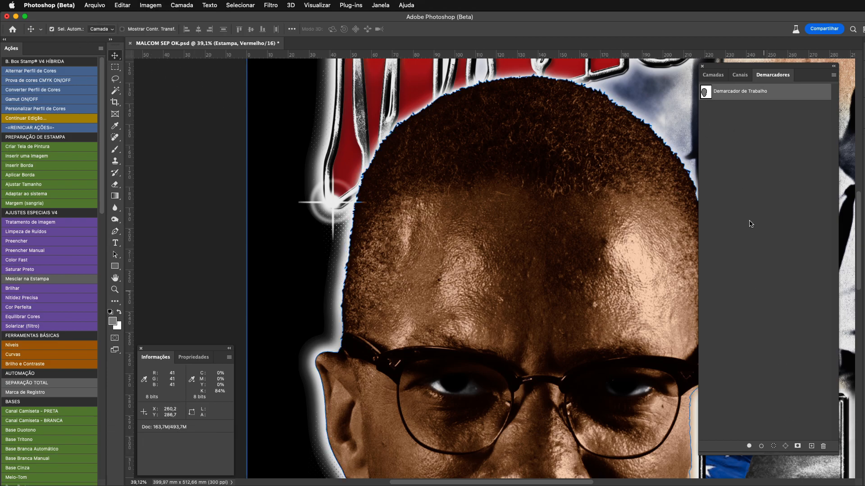
pyautogui.click(703, 103)
pyautogui.click(703, 97)
pyautogui.click(762, 446)
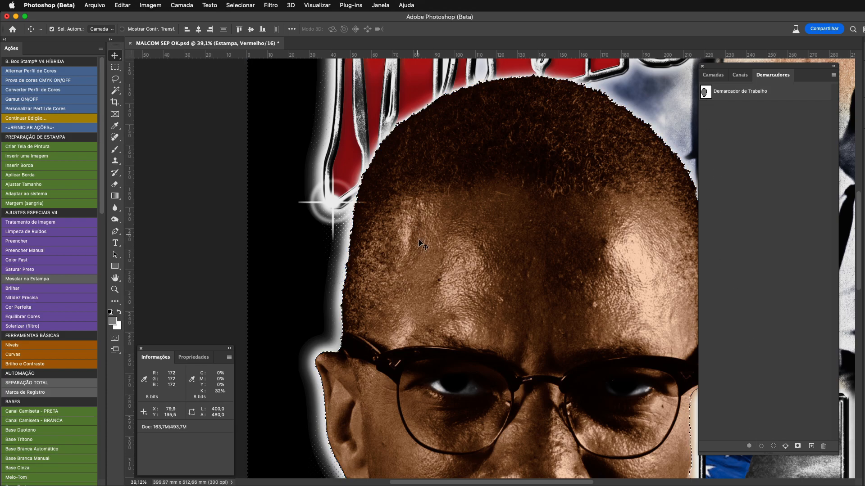
pyautogui.scroll(-10, 422, 243)
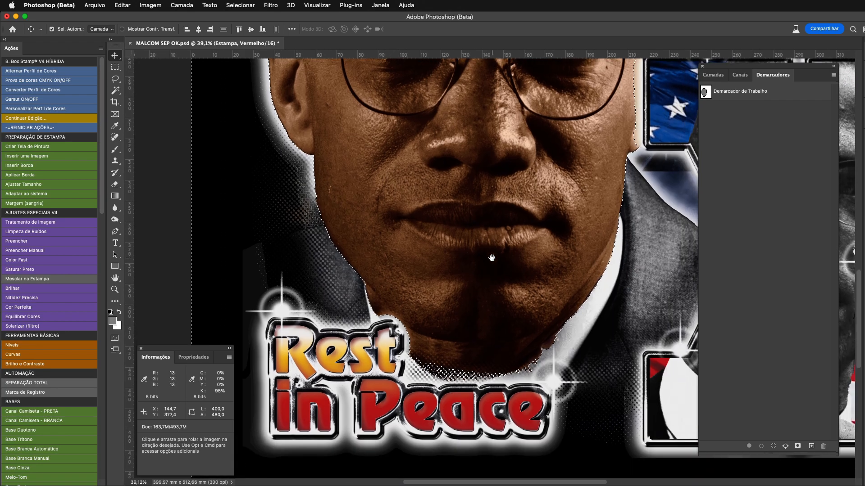
pyautogui.click(240, 5)
pyautogui.click(246, 42)
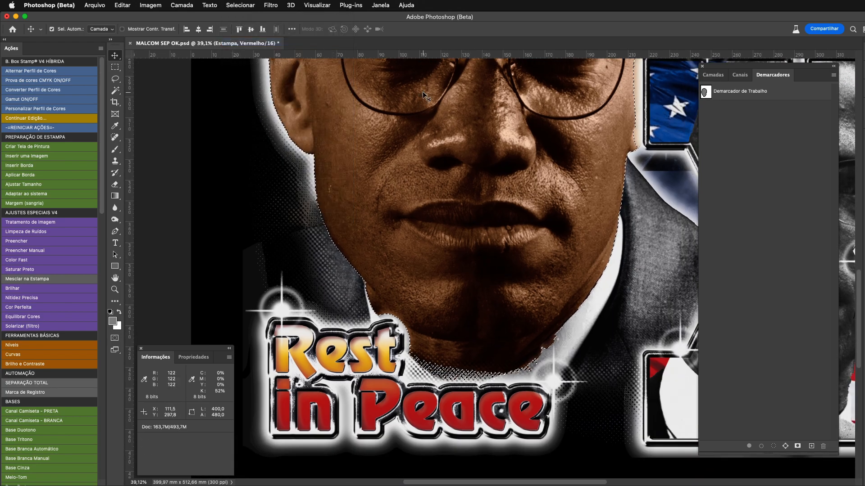
pyautogui.press('super+0')
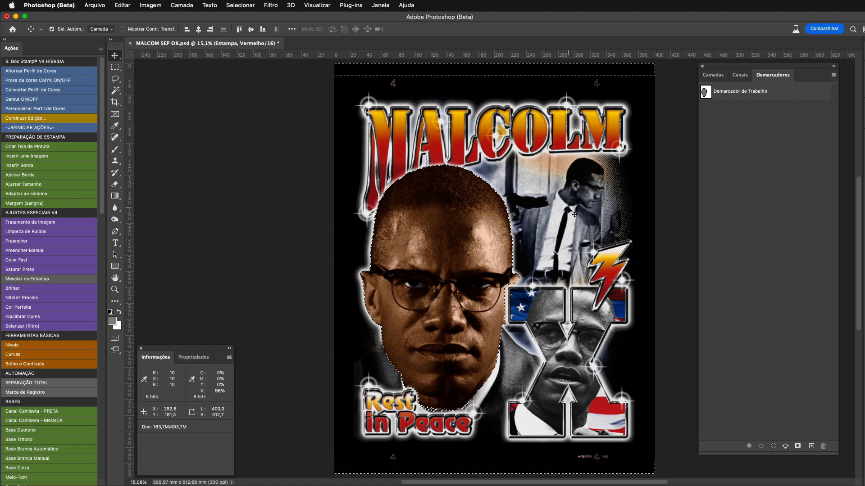
# Hide the Preto copiar, PANTONE, Base Branca and Camiseta channels and display the RGB composite
pyautogui.click(740, 74)
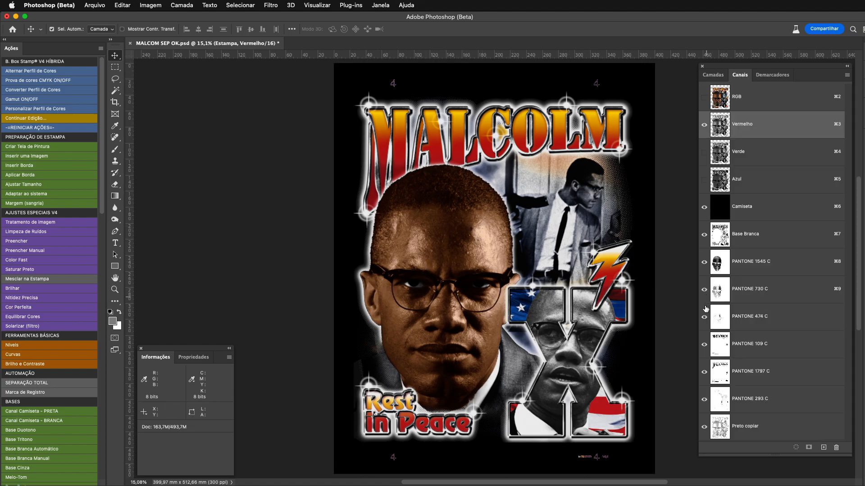
pyautogui.moveTo(704, 427); pyautogui.dragTo(705, 260)
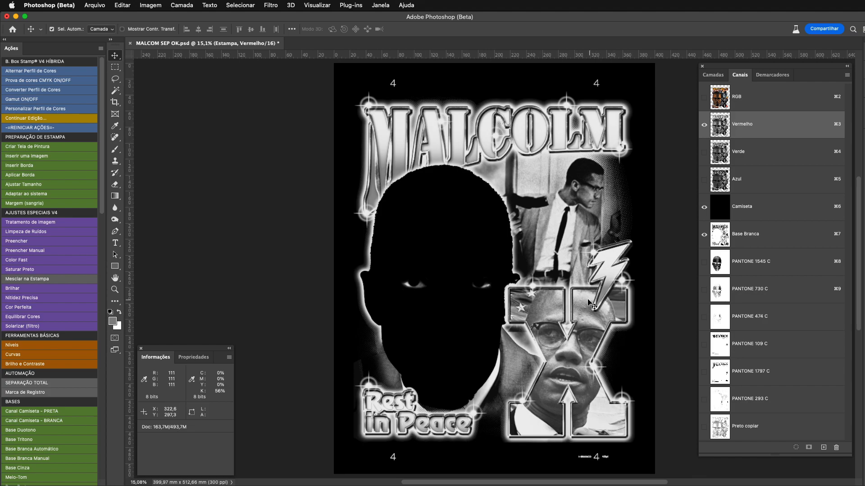
pyautogui.click(703, 97)
pyautogui.click(704, 234)
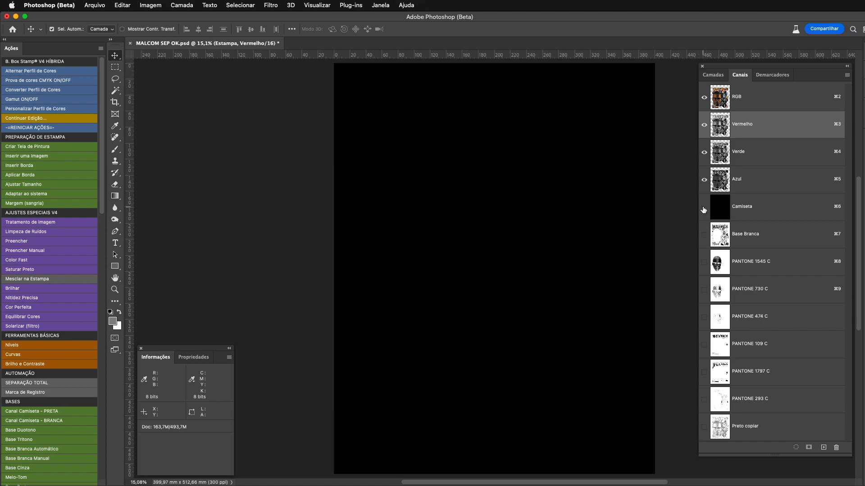
pyautogui.click(704, 207)
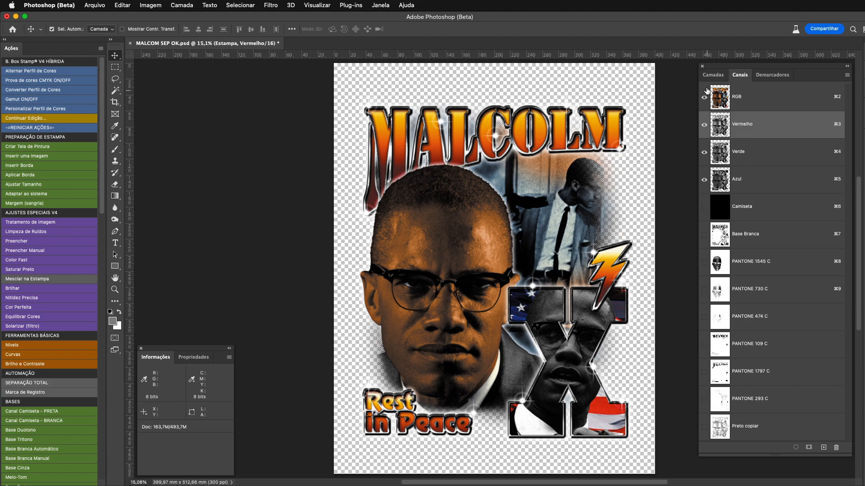
# Show the black background layer behind the artwork and return to the channel list
pyautogui.click(713, 75)
pyautogui.click(705, 169)
pyautogui.click(740, 75)
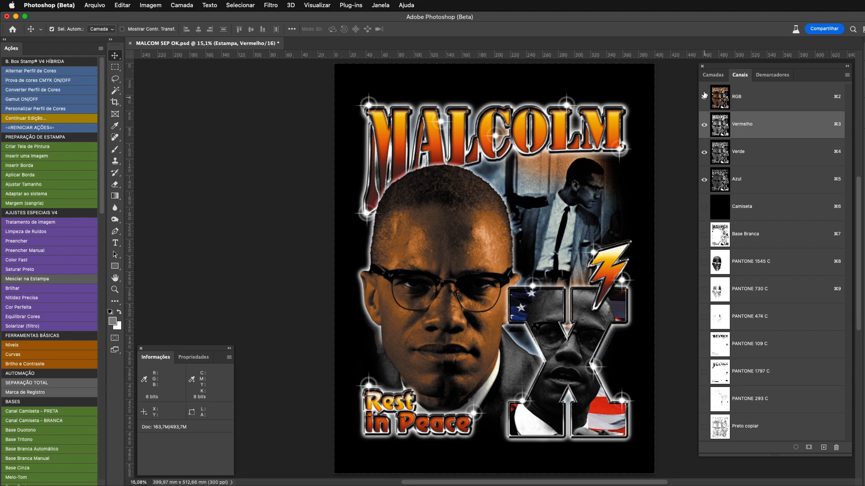
# Hide the RGB composite and display only the Camiseta and Base Branca channels
pyautogui.click(713, 75)
pyautogui.click(740, 75)
pyautogui.click(703, 207)
pyautogui.click(705, 97)
pyautogui.click(704, 235)
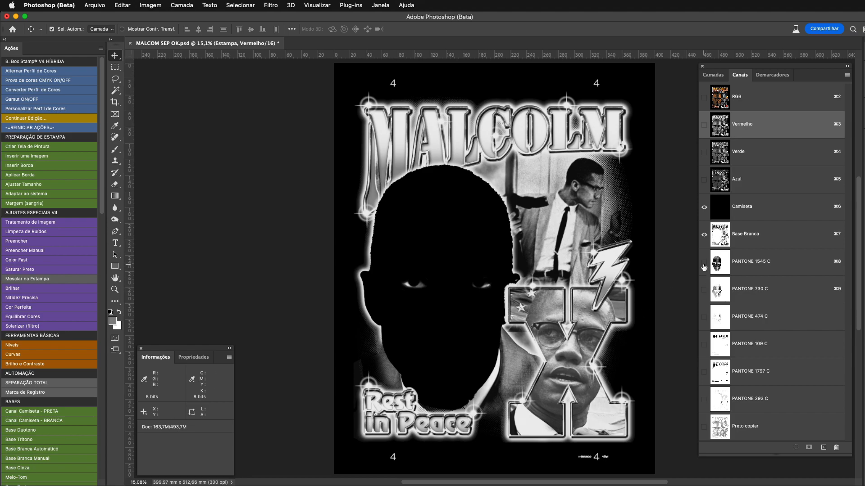
# Toggle the PANTONE 1545 C channel over the white base to compare the face, leaving it visible
pyautogui.click(704, 262)
pyautogui.click(704, 262)
pyautogui.click(704, 262)
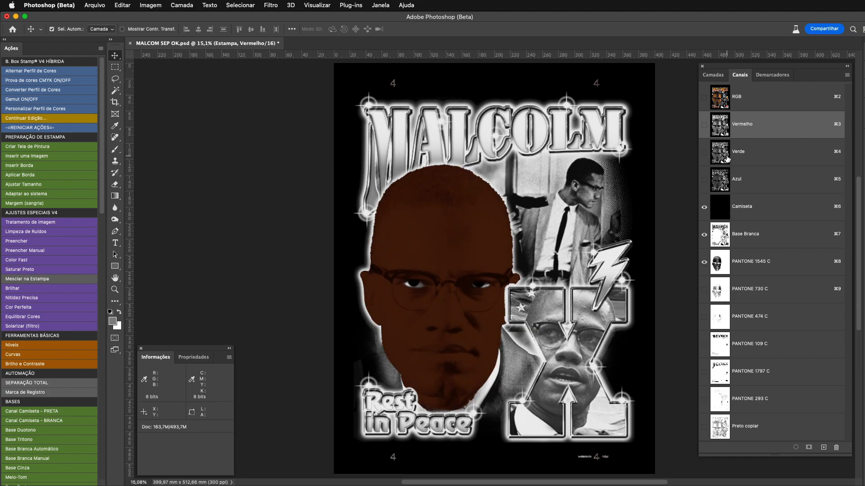
# Invert the Verde channel to compare it with the PANTONE 1545 C channel, and undo the inversion
pyautogui.click(727, 158)
pyautogui.press('super+i')
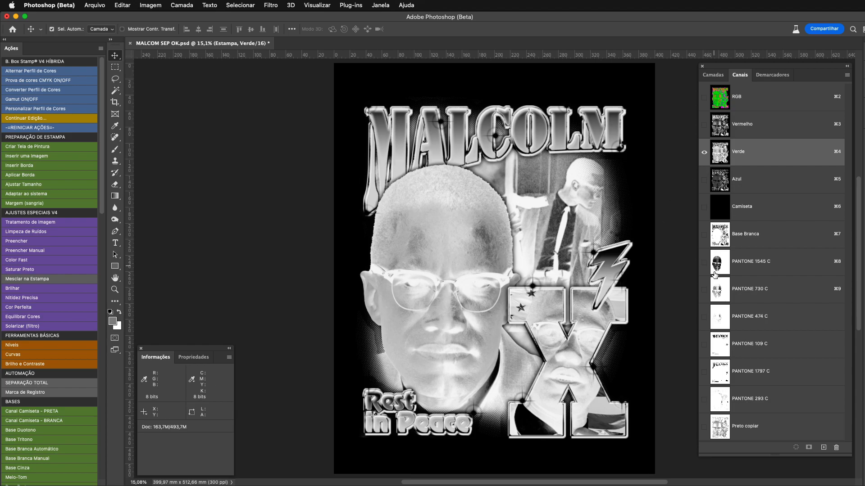
pyautogui.click(716, 273)
pyautogui.click(723, 163)
pyautogui.press('super+z')
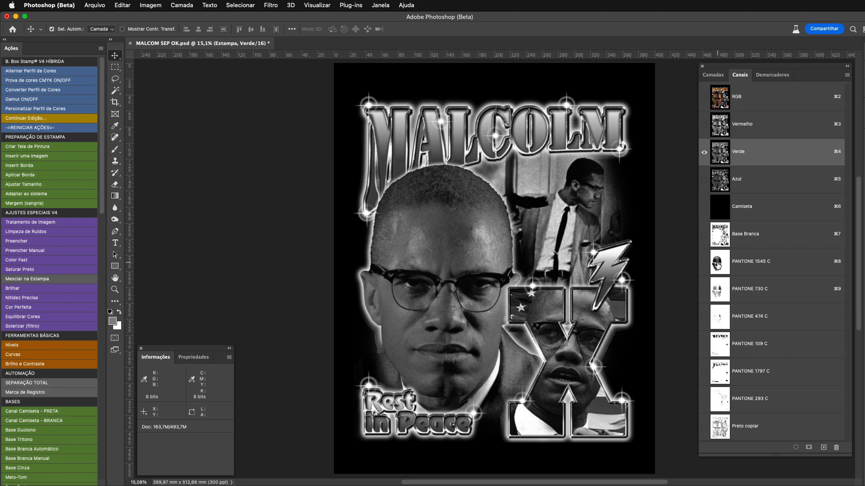
# Inspect the PANTONE 1545 C channel's spot options and its ink in the PANTONE solid coated library without changing them
pyautogui.doubleClick(719, 261)
pyautogui.click(280, 126)
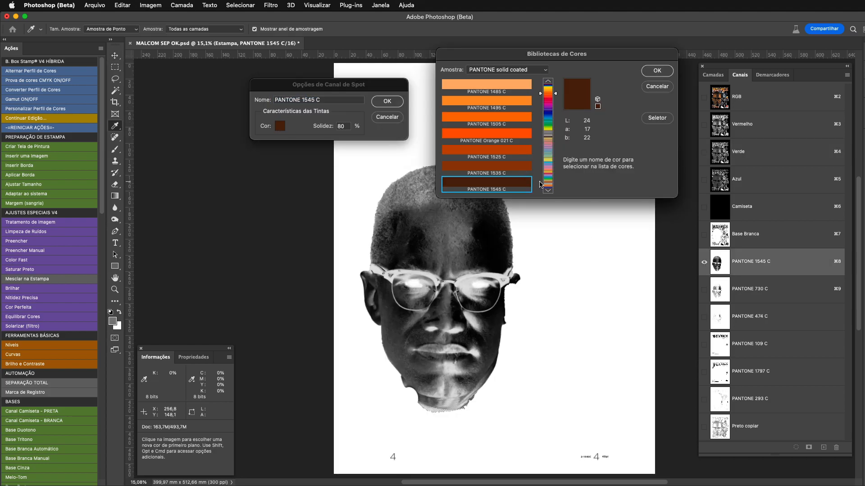
pyautogui.click(654, 87)
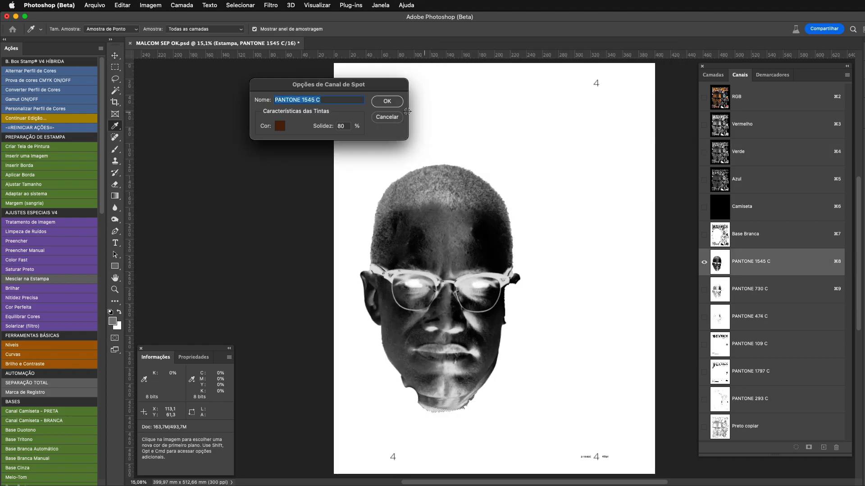
pyautogui.click(388, 118)
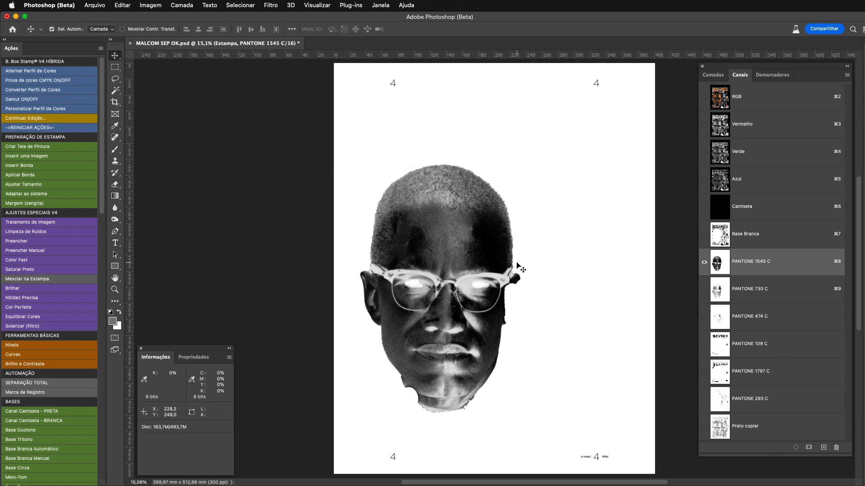
# Display the Camiseta and Base Branca channels with PANTONE 1545 C, switching the brown ink off and on to compare
pyautogui.click(704, 208)
pyautogui.click(707, 243)
pyautogui.click(704, 262)
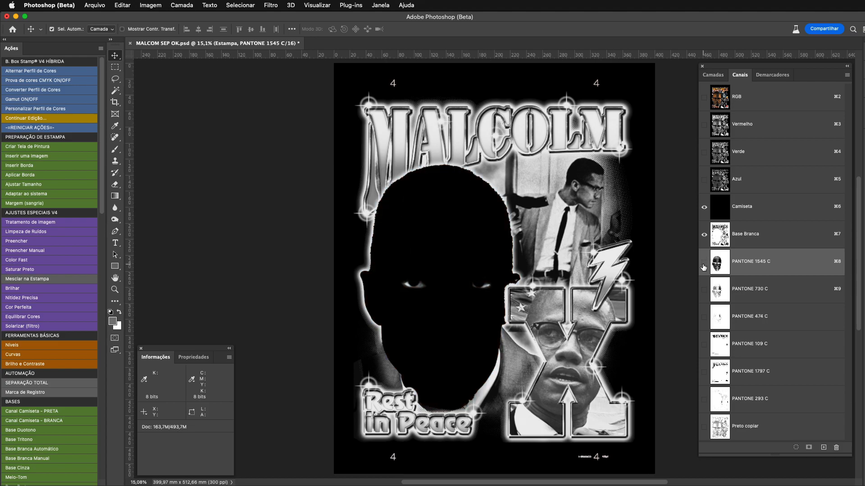
pyautogui.click(704, 262)
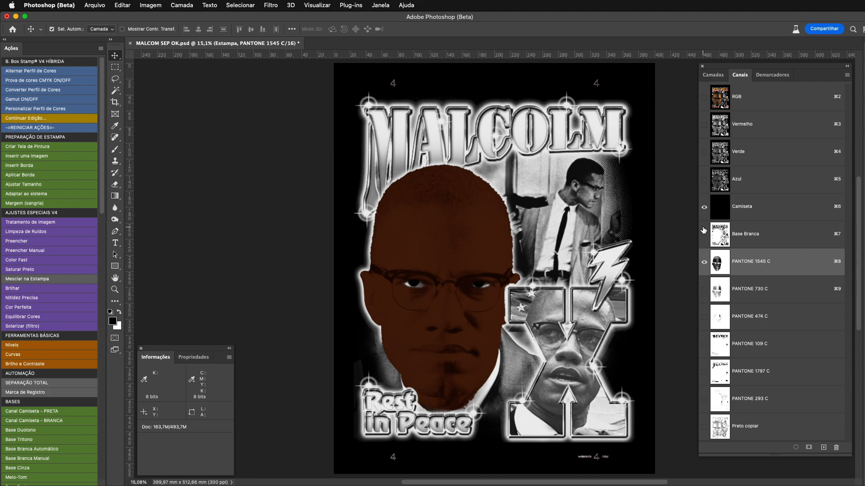
# Hide Base Branca and display the PANTONE 730 C, PANTONE 474 C and Preto copiar channels over the brown skin base
pyautogui.click(703, 230)
pyautogui.click(703, 288)
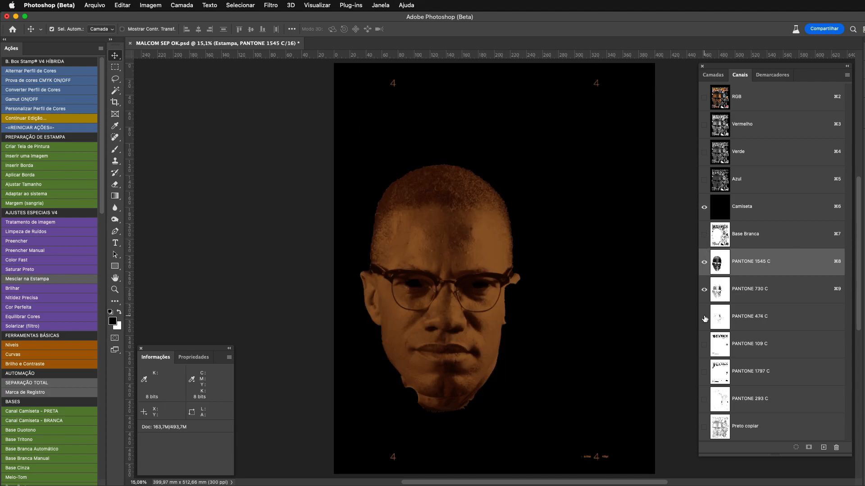
pyautogui.click(704, 317)
pyautogui.click(704, 427)
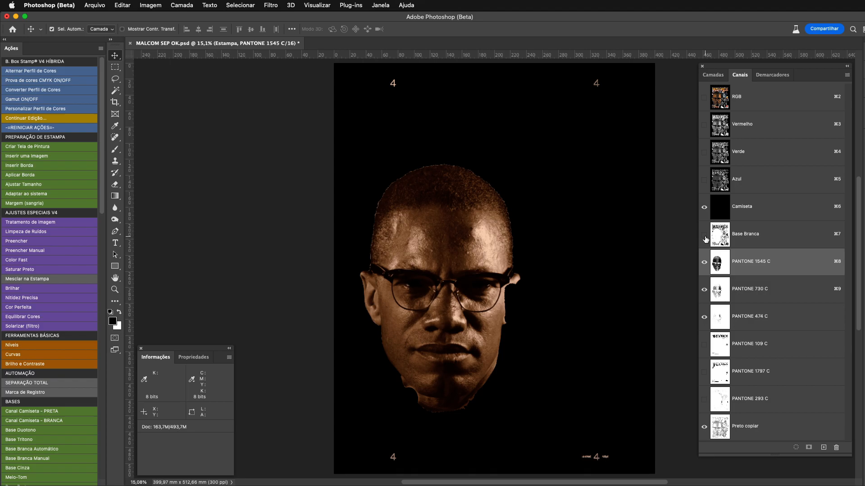
# Show Base Branca, PANTONE 109 C, 1797 C and 293 C, and hide the skin channels PANTONE 1545 C, 730 C and 474 C
pyautogui.click(704, 235)
pyautogui.moveTo(704, 262); pyautogui.dragTo(706, 406)
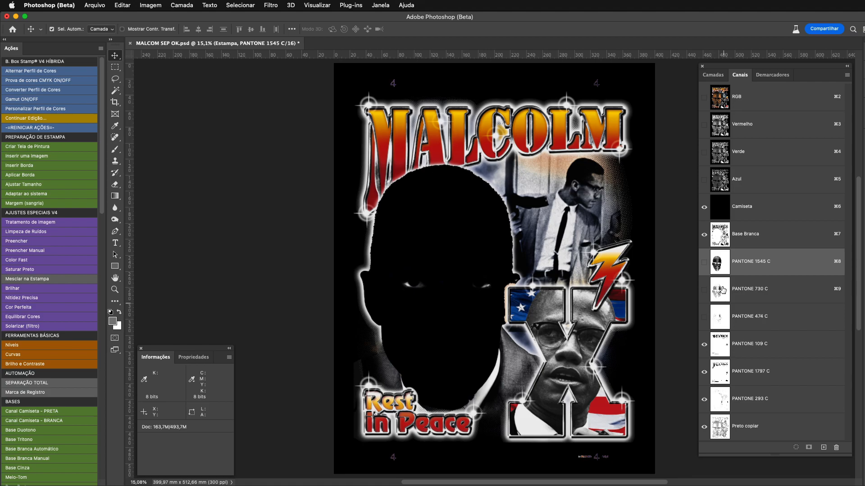
# Hide PANTONE 109 C, 1797 C, 293 C and Preto copiar, and display PANTONE 1545 C, 730 C and 474 C over Base Branca
pyautogui.moveTo(704, 345); pyautogui.dragTo(704, 426)
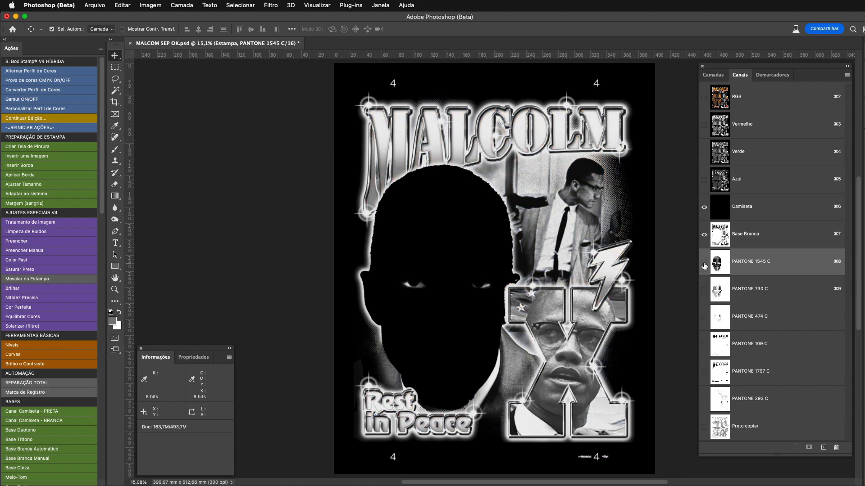
pyautogui.click(704, 264)
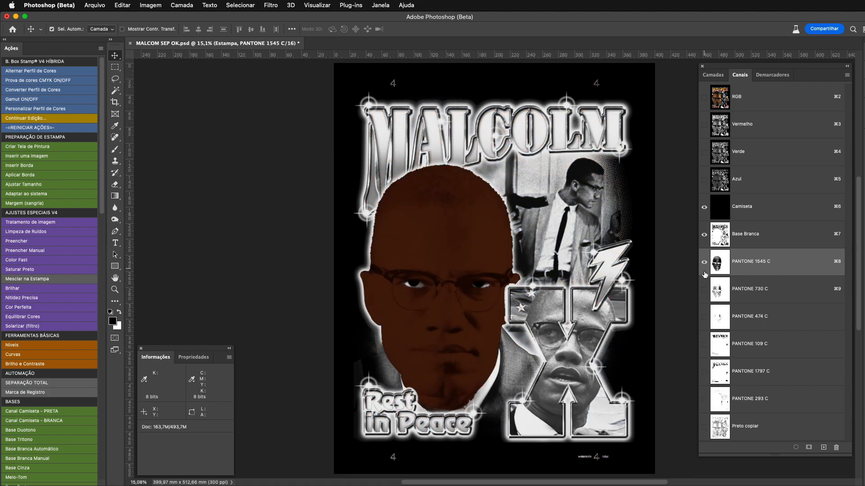
pyautogui.click(704, 291)
pyautogui.click(704, 291)
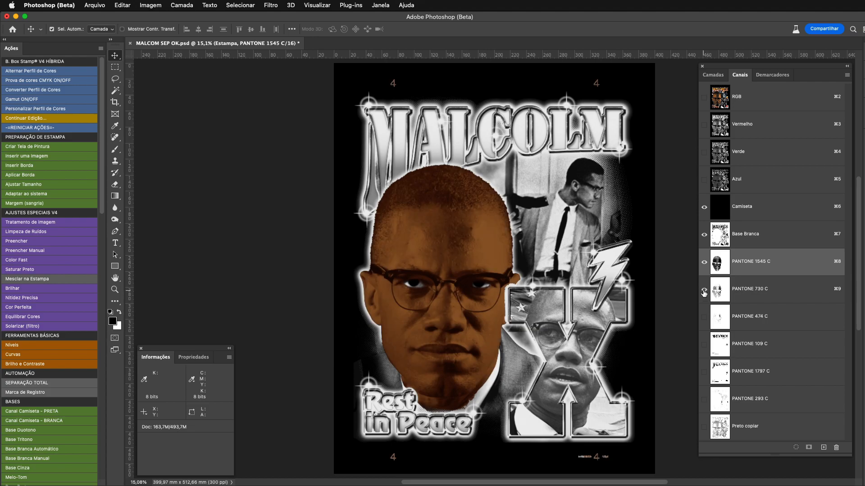
pyautogui.click(704, 318)
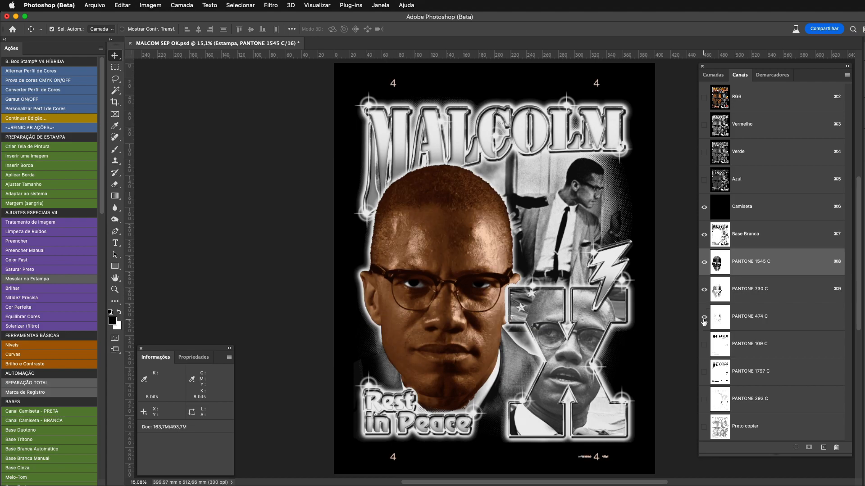
# Display the PANTONE 109 C, 1797 C and 293 C channels, switching the red and blue inks off and on to compare
pyautogui.click(704, 345)
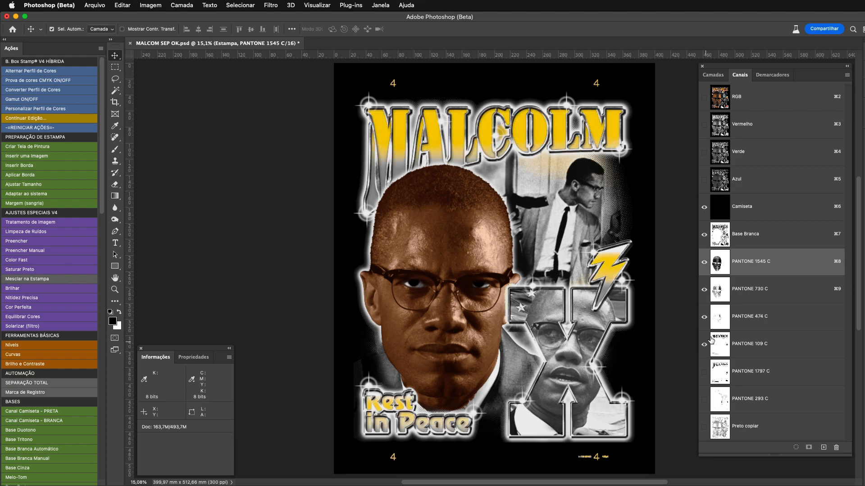
pyautogui.click(705, 374)
pyautogui.click(705, 374)
pyautogui.click(705, 374)
pyautogui.click(705, 375)
pyautogui.click(705, 374)
pyautogui.click(706, 376)
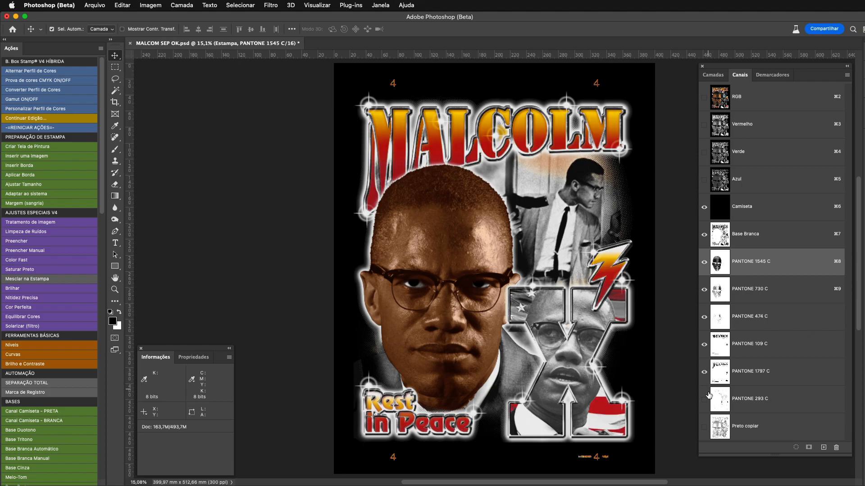
pyautogui.click(704, 400)
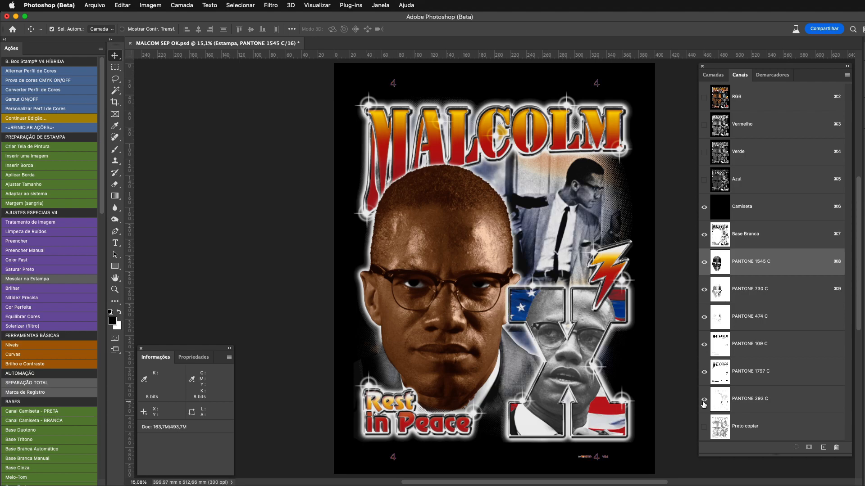
pyautogui.click(704, 401)
pyautogui.click(704, 401)
# Display the Preto copiar channel and switch it off and on repeatedly to compare the artwork with and without black
pyautogui.click(703, 431)
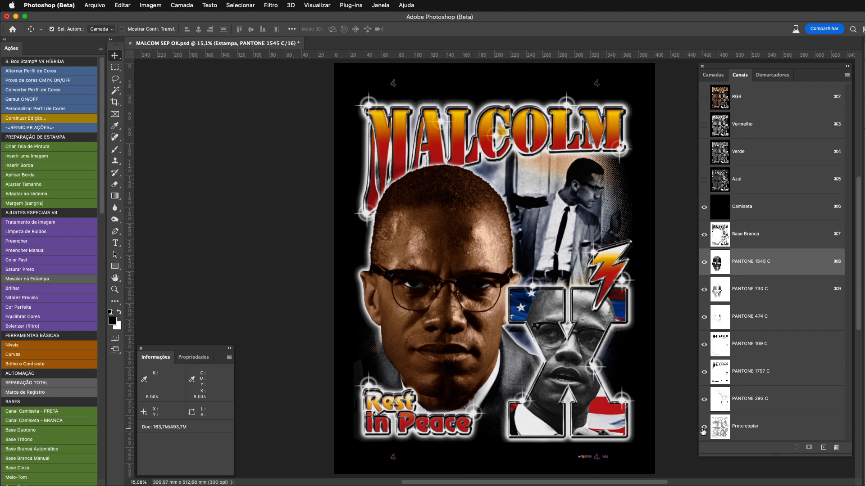
pyautogui.click(703, 431)
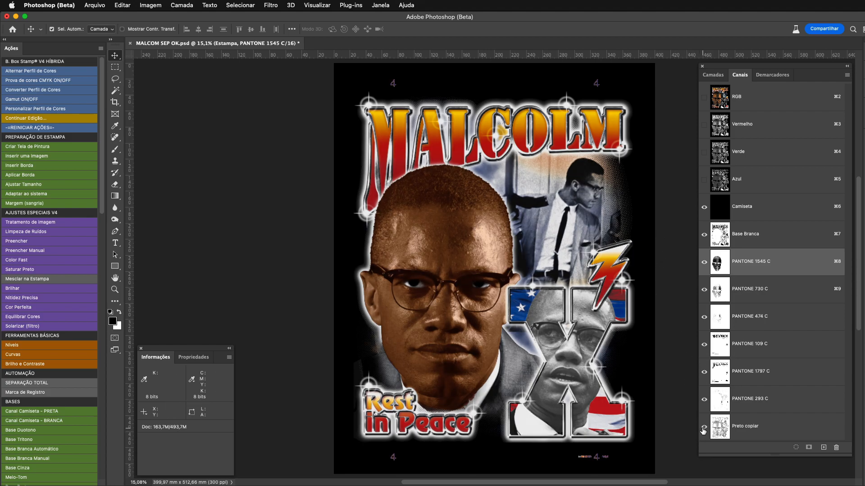
pyautogui.click(703, 431)
pyautogui.click(703, 431)
pyautogui.click(703, 431)
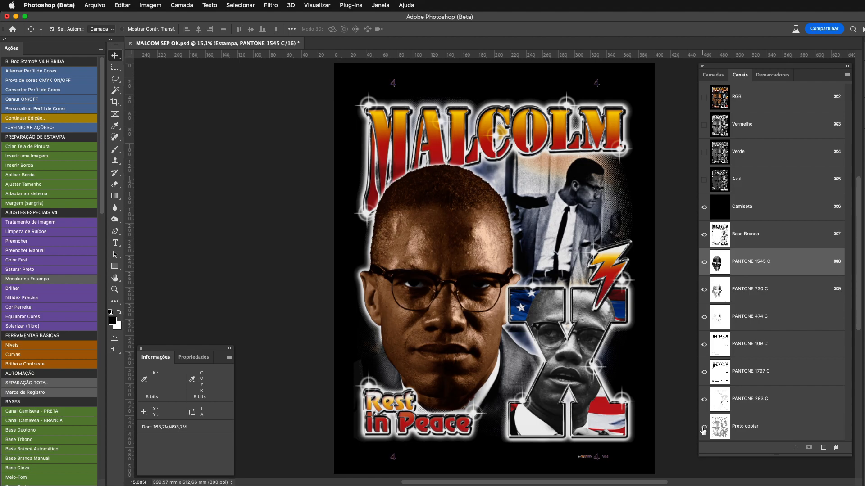
pyautogui.click(704, 431)
pyautogui.click(703, 431)
pyautogui.click(704, 431)
pyautogui.click(704, 430)
# Apply a slight Levels midtone adjustment to the Preto copiar channel
pyautogui.click(711, 430)
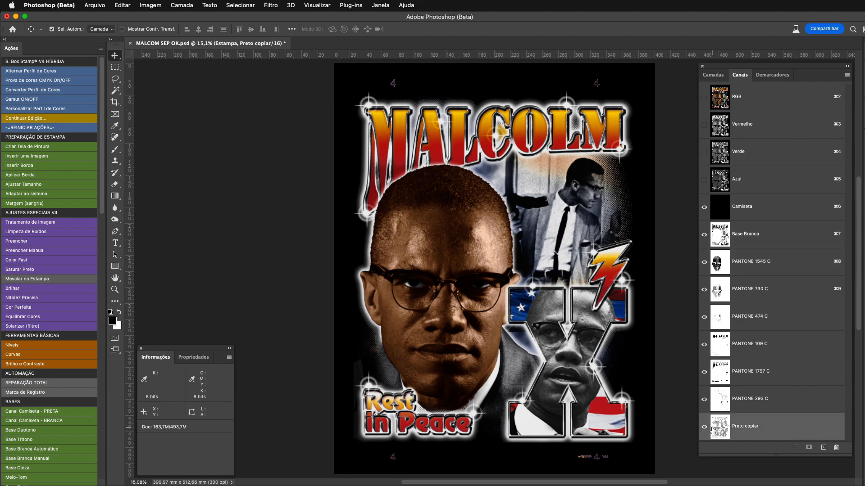
pyautogui.press('super+l')
pyautogui.moveTo(841, 174); pyautogui.dragTo(844, 177)
pyautogui.press('Return')
# Select the Verde channel on its own and hide the Fundo layer
pyautogui.click(726, 155)
pyautogui.click(713, 75)
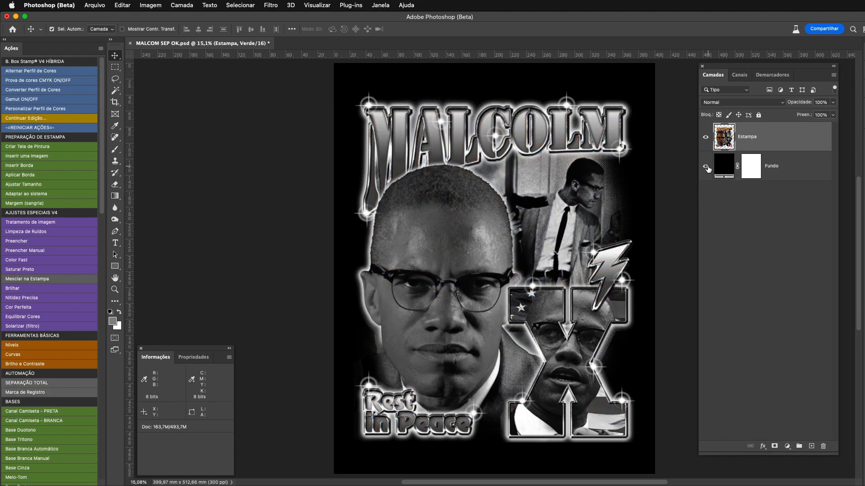
pyautogui.click(706, 167)
# Invert the Verde channel and duplicate it as a new channel
pyautogui.click(737, 75)
pyautogui.press('super+i')
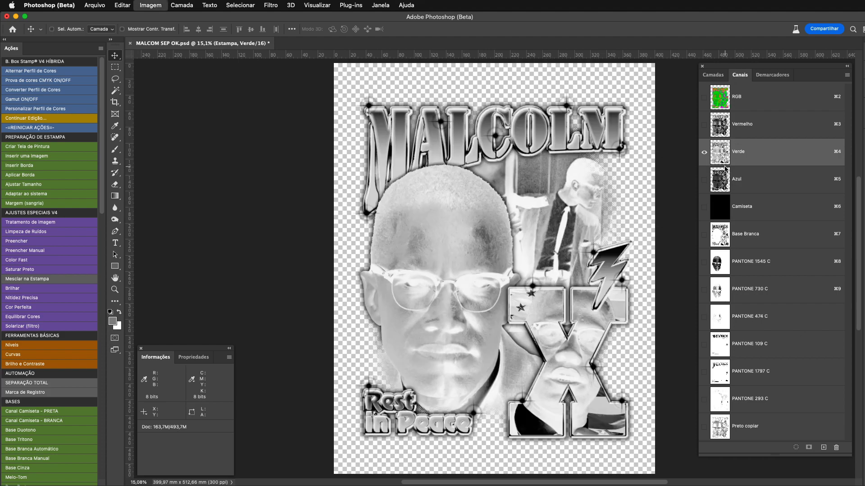
pyautogui.moveTo(749, 155); pyautogui.dragTo(826, 449)
# Load the Demarcador de Trabalho path as a selection and clear everything outside the head in Verde copiar
pyautogui.click(772, 75)
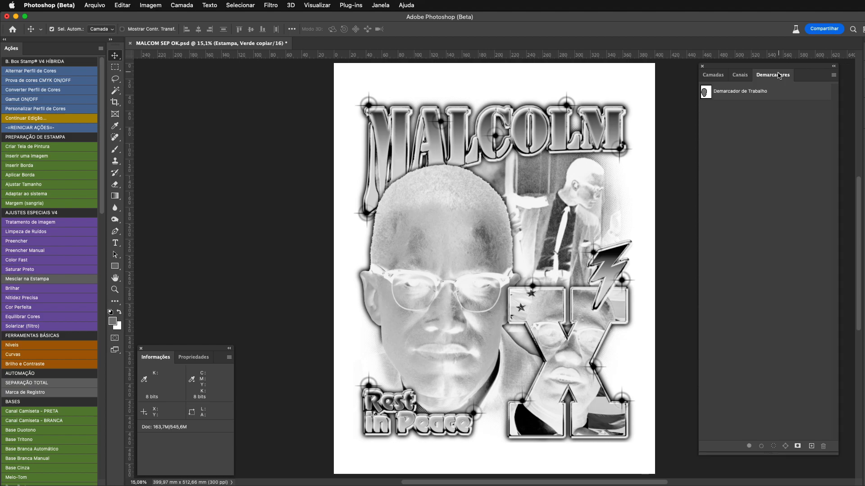
pyautogui.keyDown('super'); pyautogui.click(746, 90); pyautogui.keyUp('super')
pyautogui.click(739, 75)
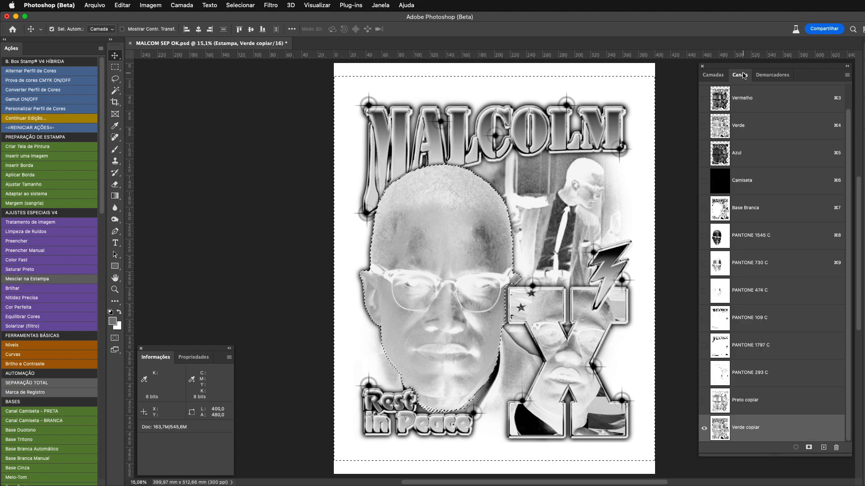
pyautogui.press('Delete')
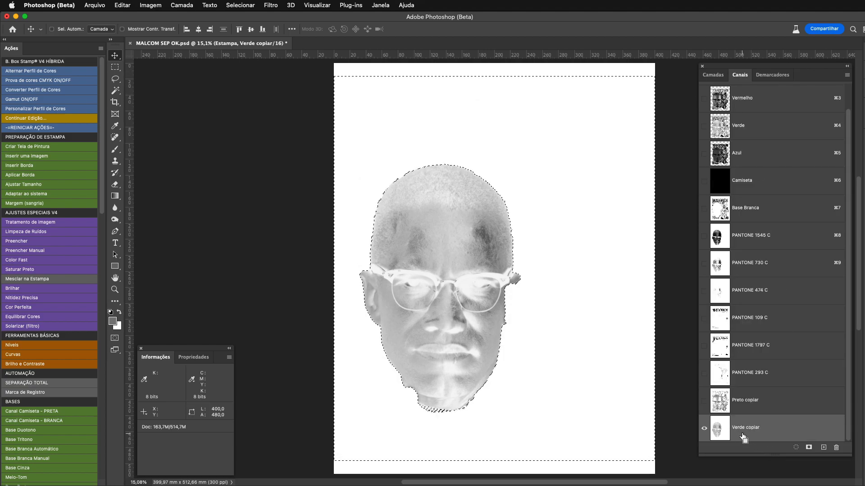
# Try a slight Levels midtone adjustment on Verde copiar and clear the selection
pyautogui.press('super+l')
pyautogui.moveTo(842, 174); pyautogui.dragTo(850, 173)
pyautogui.press('Return')
pyautogui.press('super+d')
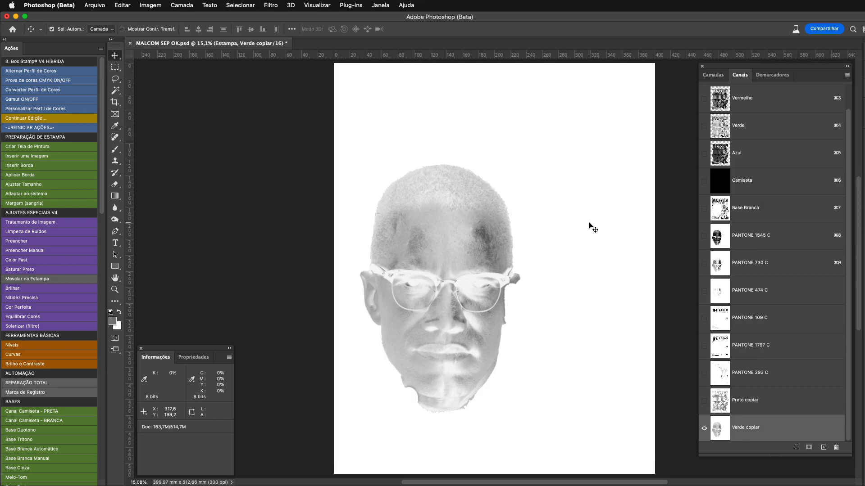
# Darken the head in Verde copiar with Levels, setting the midtone input to 0,14
pyautogui.press('super+l')
pyautogui.moveTo(847, 174); pyautogui.dragTo(864, 172)
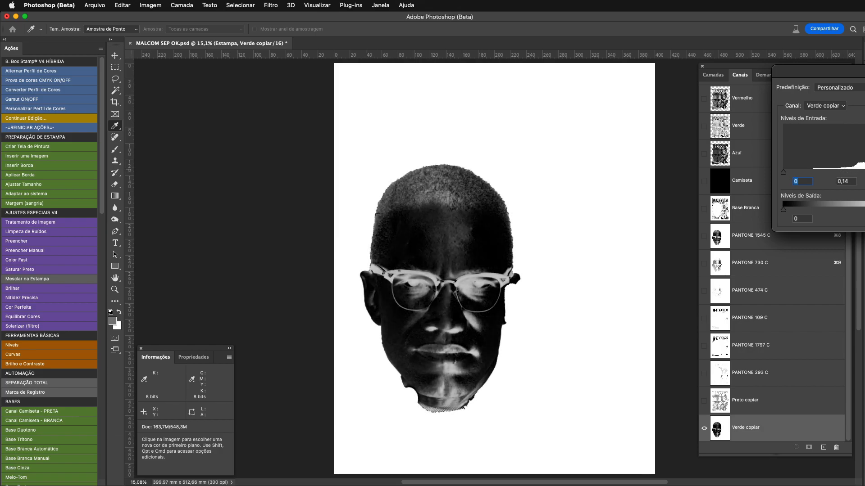
pyautogui.press('Tab')
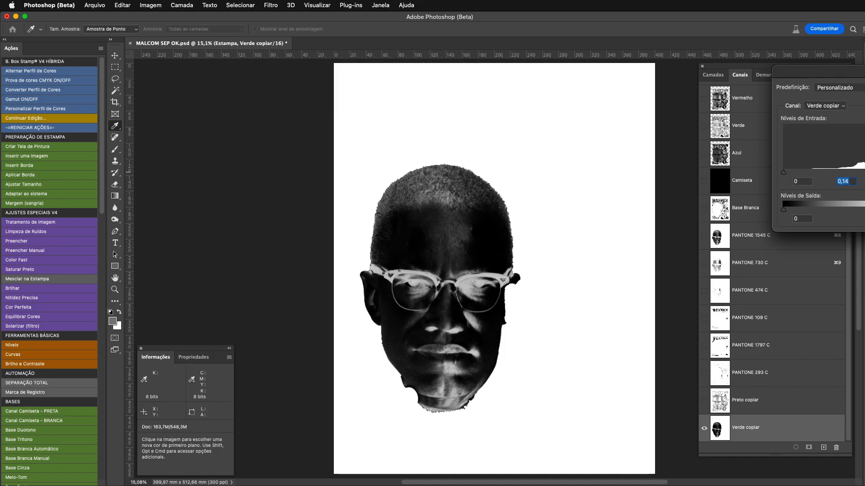
pyautogui.press('Return')
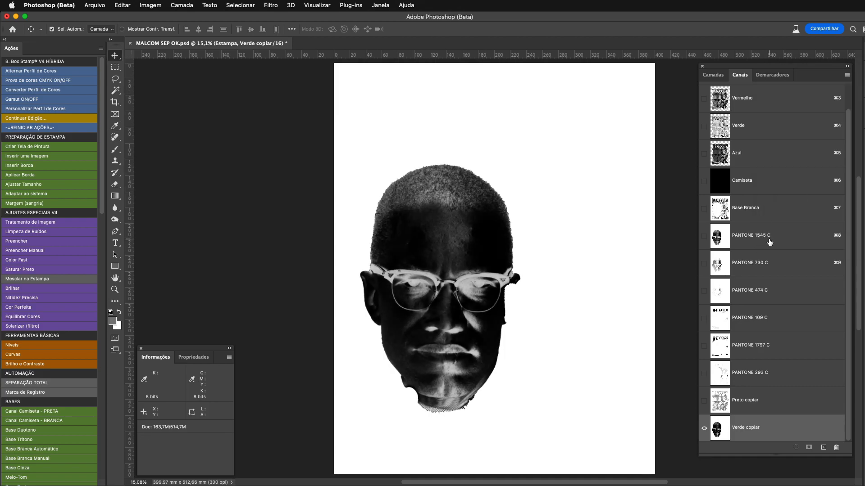
# Delete the Verde copiar channel and revert the inversion of the Verde channel
pyautogui.moveTo(758, 428); pyautogui.dragTo(835, 447)
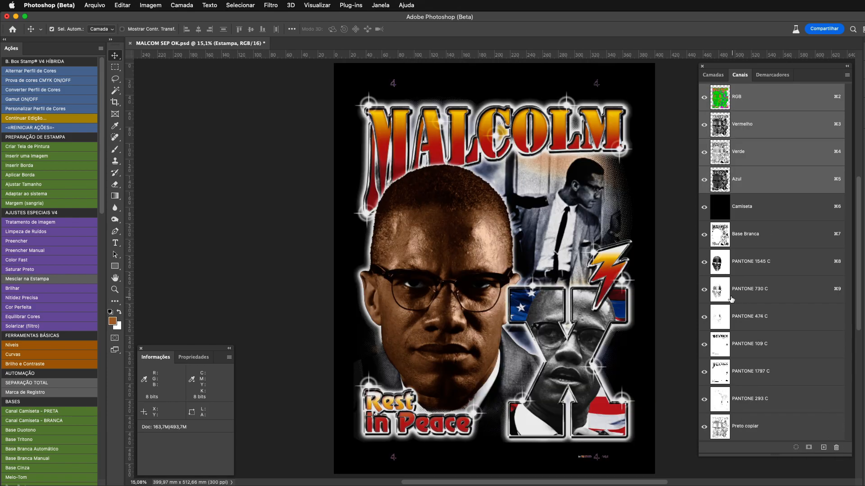
pyautogui.click(723, 297)
pyautogui.click(727, 164)
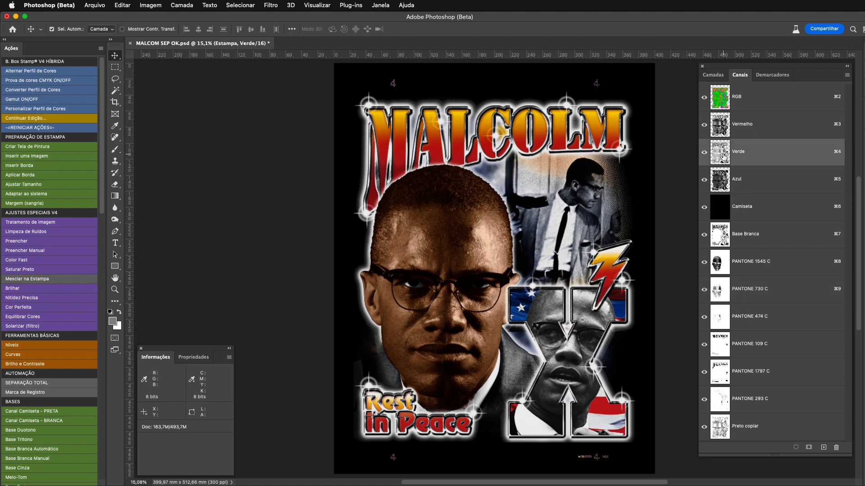
# Duplicate the Azul channel and load the Demarcador de Trabalho path as a selection on the copy
pyautogui.click(729, 189)
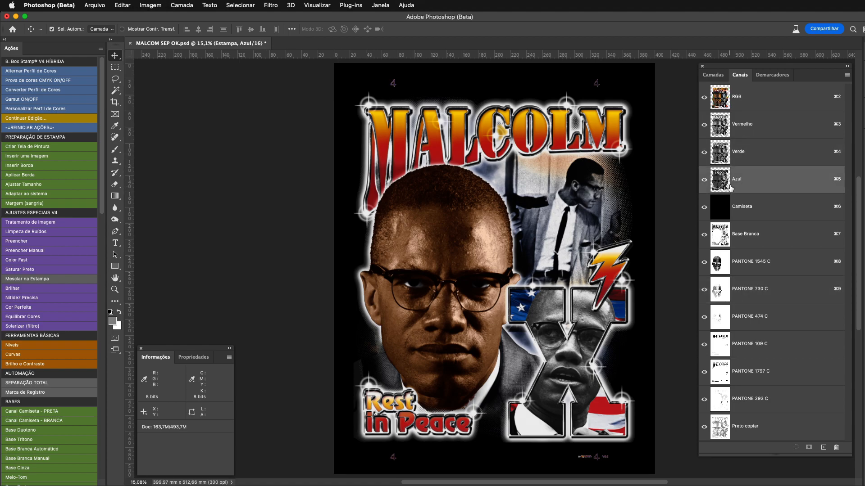
pyautogui.moveTo(734, 186); pyautogui.dragTo(824, 448)
pyautogui.click(773, 75)
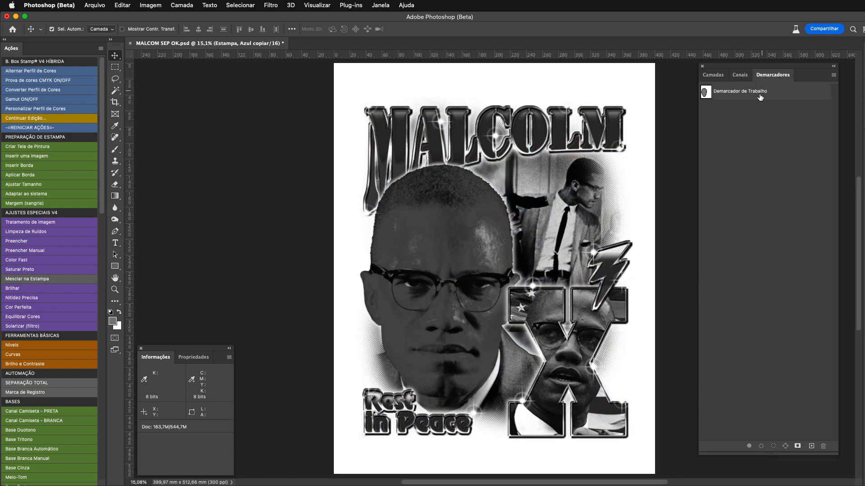
pyautogui.keyDown('super'); pyautogui.click(705, 94); pyautogui.keyUp('super')
pyautogui.click(739, 75)
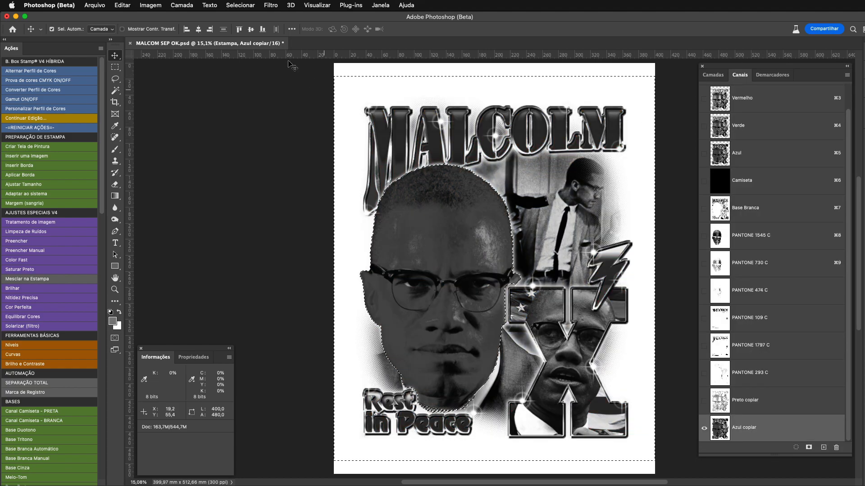
pyautogui.click(240, 5)
pyautogui.click(241, 41)
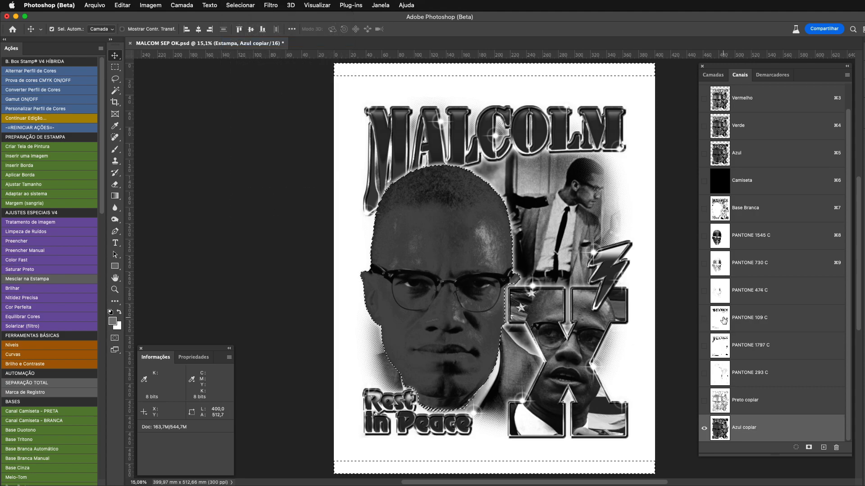
pyautogui.press('Delete')
pyautogui.press('super+z')
# Invert the selection again and clear everything outside the head in Azul copiar
pyautogui.click(242, 5)
pyautogui.click(240, 41)
pyautogui.press('Delete')
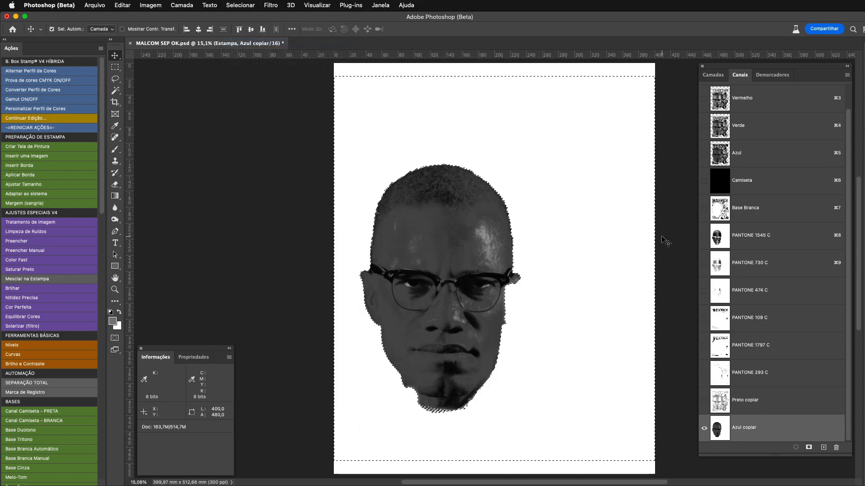
# Try brightening the head in Azul copiar by lowering the Levels white point, cancel it and delete the channel
pyautogui.press('super+l')
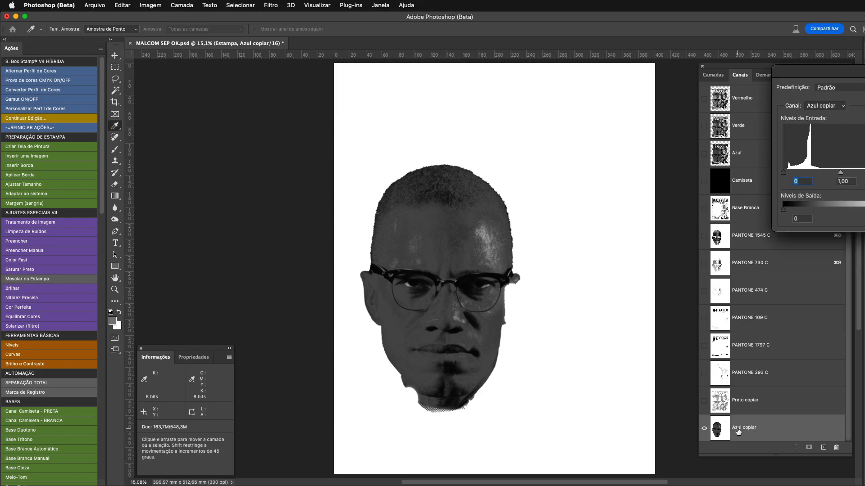
pyautogui.moveTo(840, 173); pyautogui.dragTo(812, 177)
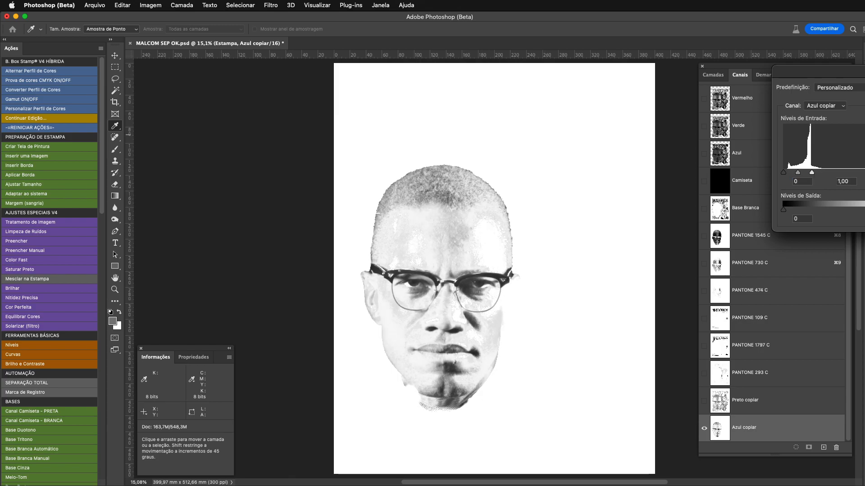
pyautogui.press('Escape')
pyautogui.moveTo(777, 429); pyautogui.dragTo(837, 449)
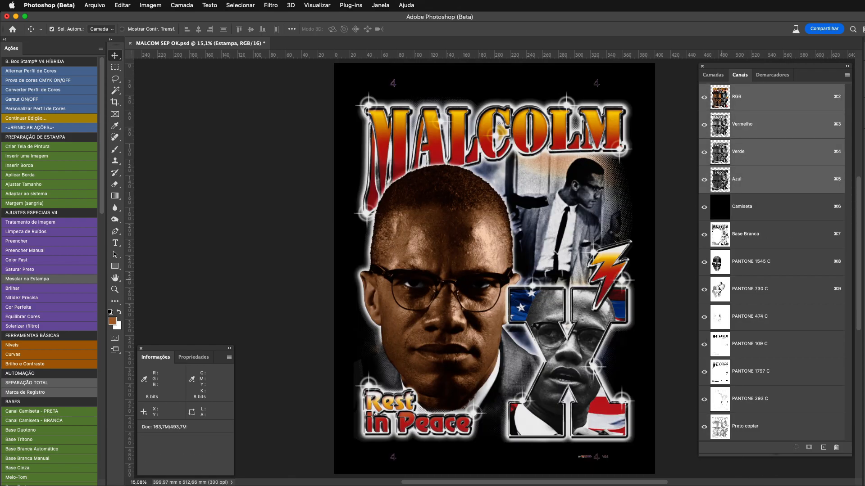
# View the PANTONE 730 C channel on its own and turn Camiseta, Base Branca and the other spot channels back on
pyautogui.moveTo(705, 97); pyautogui.dragTo(698, 450)
pyautogui.click(703, 263)
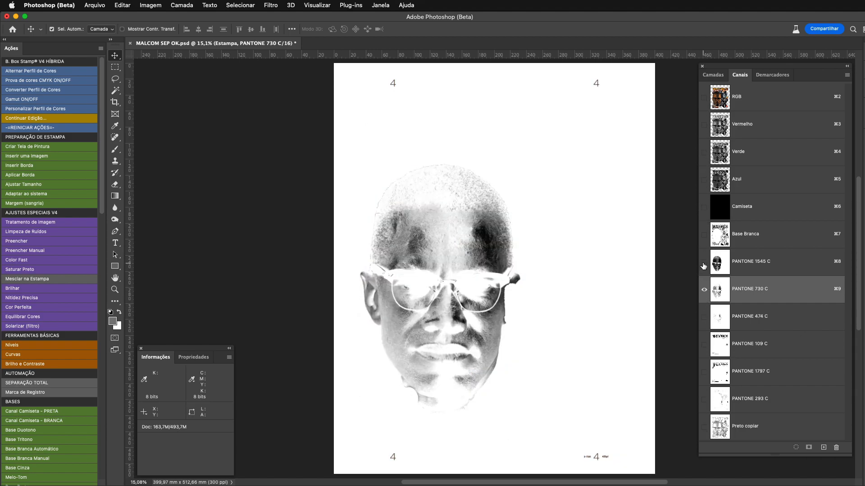
pyautogui.moveTo(706, 218); pyautogui.dragTo(709, 440)
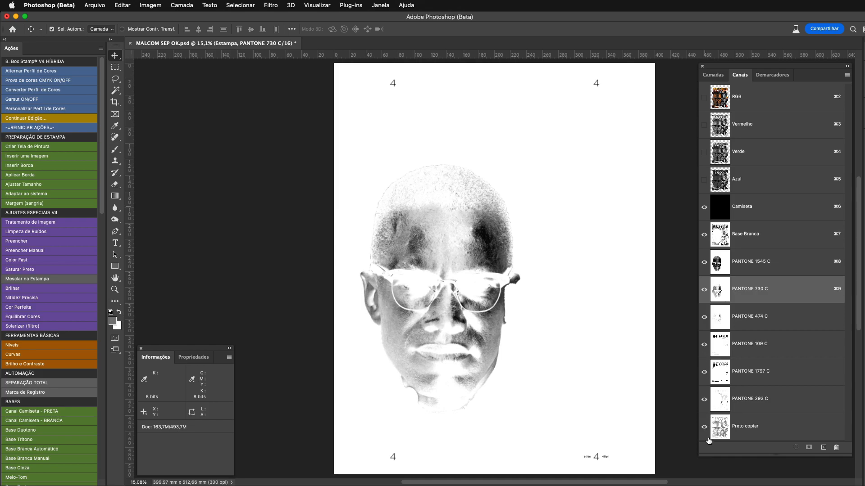
# Show the RGB composite and select its Realces tones with Color Range at a selection degree of 39%
pyautogui.click(763, 98)
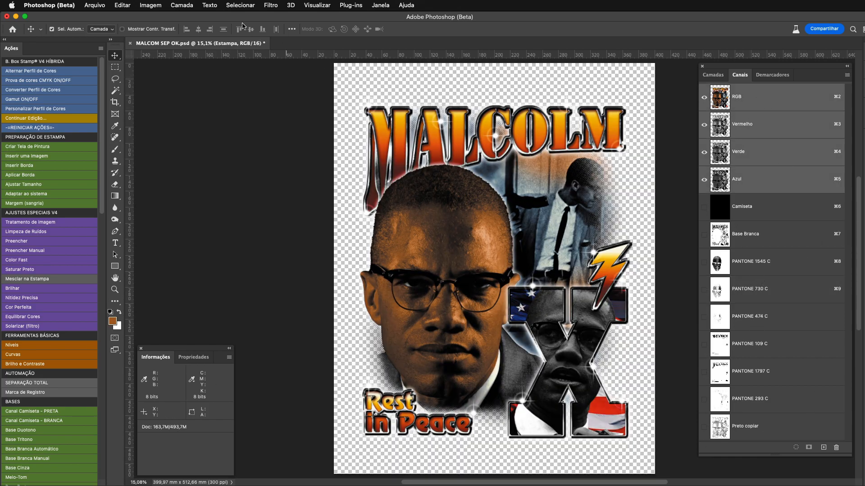
pyautogui.click(240, 5)
pyautogui.click(279, 92)
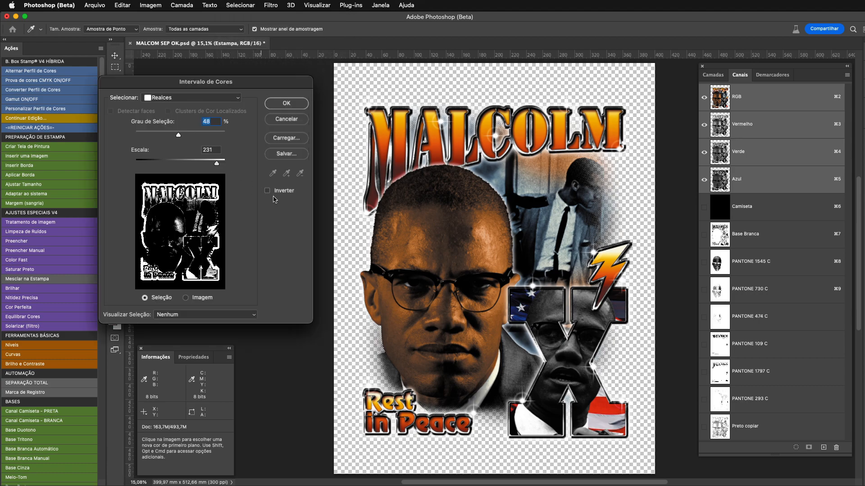
pyautogui.moveTo(178, 134); pyautogui.dragTo(169, 136)
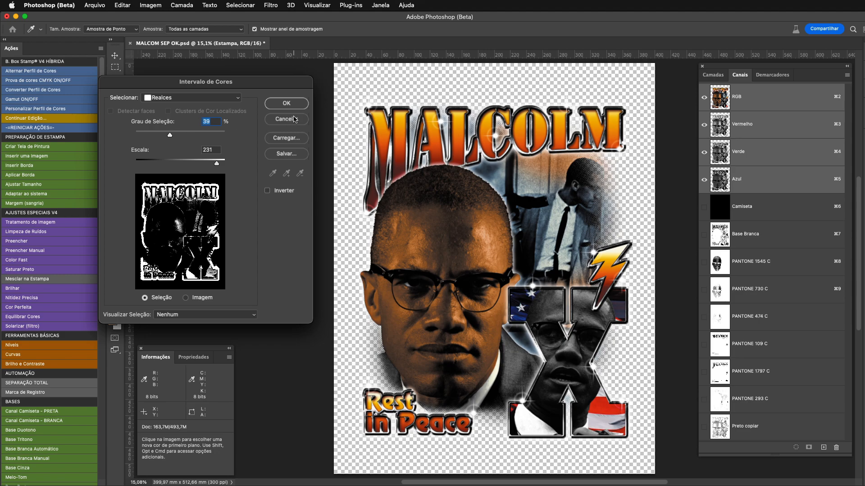
pyautogui.click(287, 104)
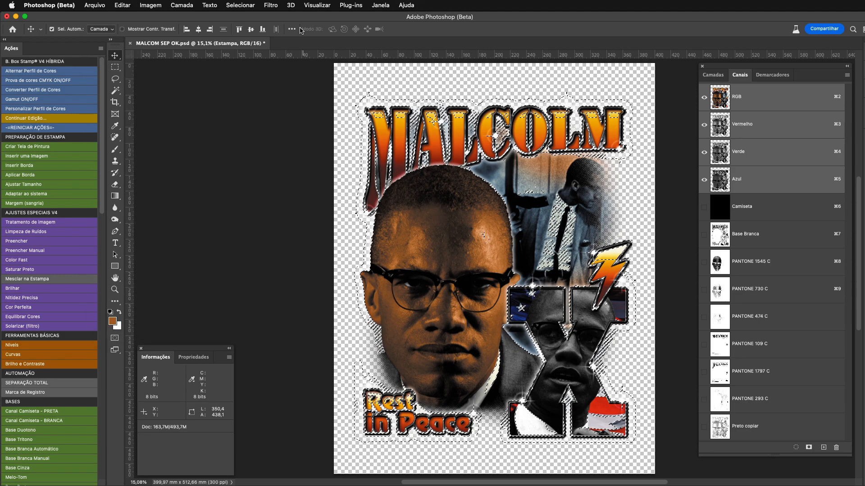
pyautogui.click(241, 5)
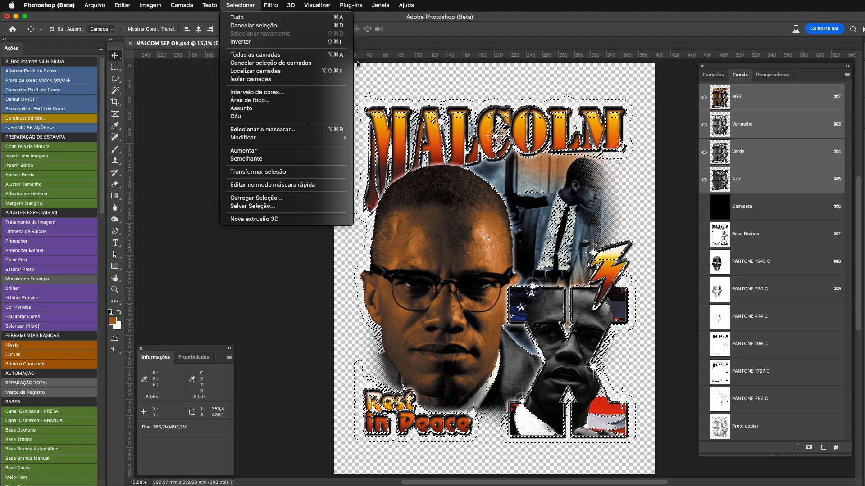
pyautogui.click(453, 24)
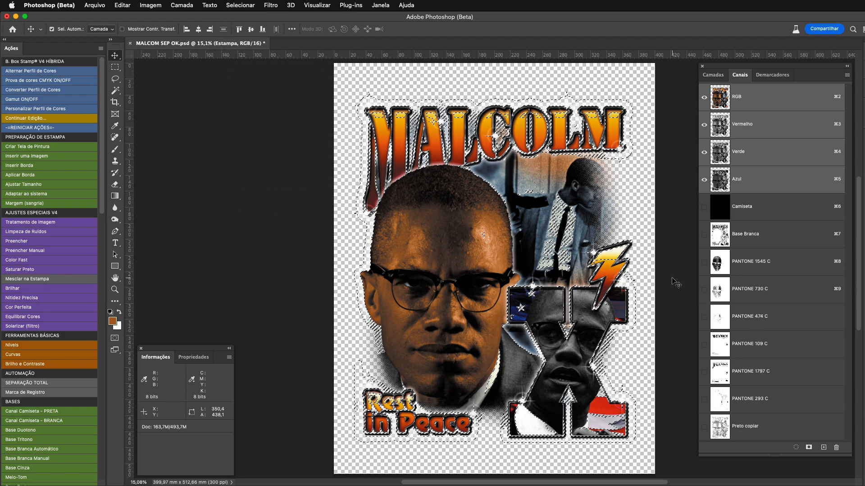
# Show Camiseta and all spot channels with RGB hidden, and check the spot options of PANTONE 730 C
pyautogui.moveTo(705, 208); pyautogui.dragTo(697, 441)
pyautogui.click(705, 102)
pyautogui.press('super+d')
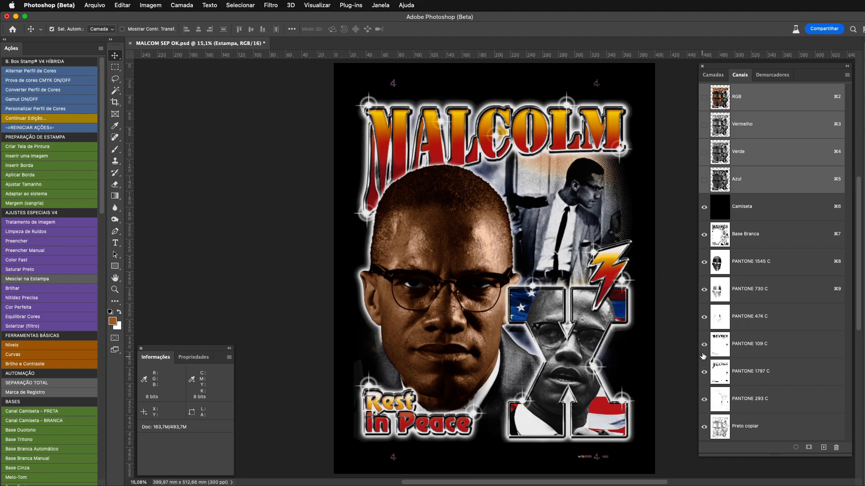
pyautogui.click(702, 289)
pyautogui.click(703, 290)
pyautogui.doubleClick(718, 293)
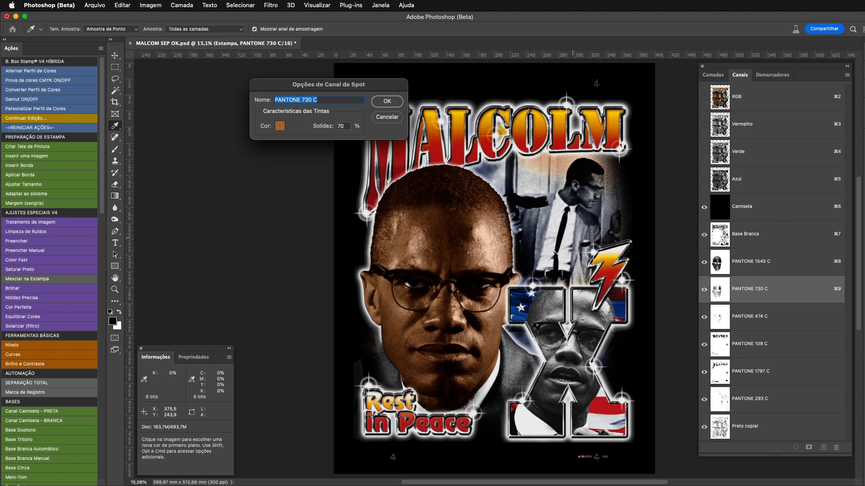
pyautogui.click(386, 105)
# Try changing the PANTONE 474 C spot colour to white with a solidity of 50%, and cancel it
pyautogui.doubleClick(716, 316)
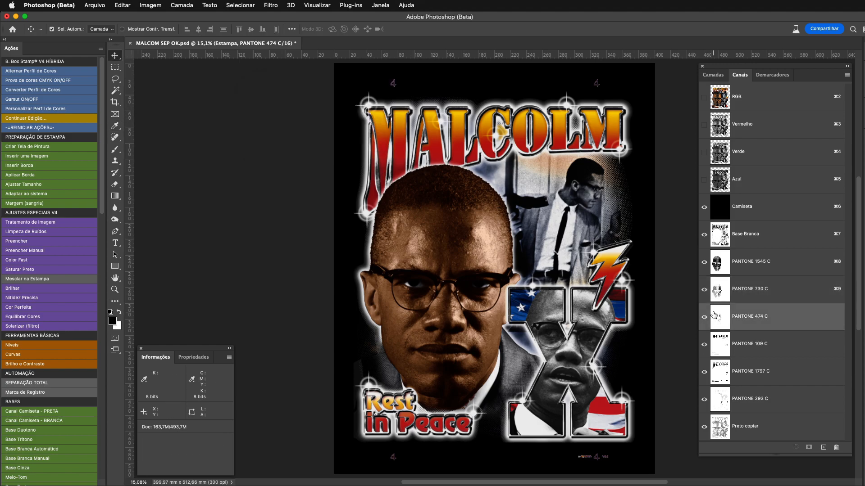
pyautogui.click(387, 117)
pyautogui.doubleClick(716, 320)
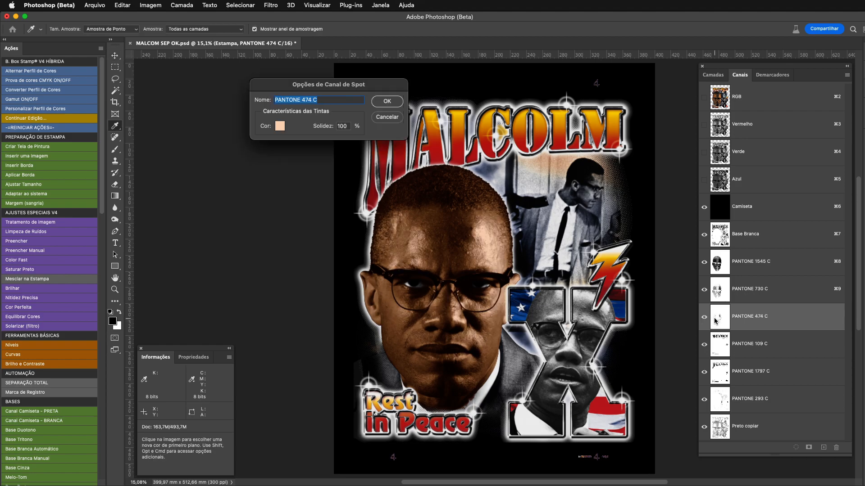
pyautogui.click(285, 126)
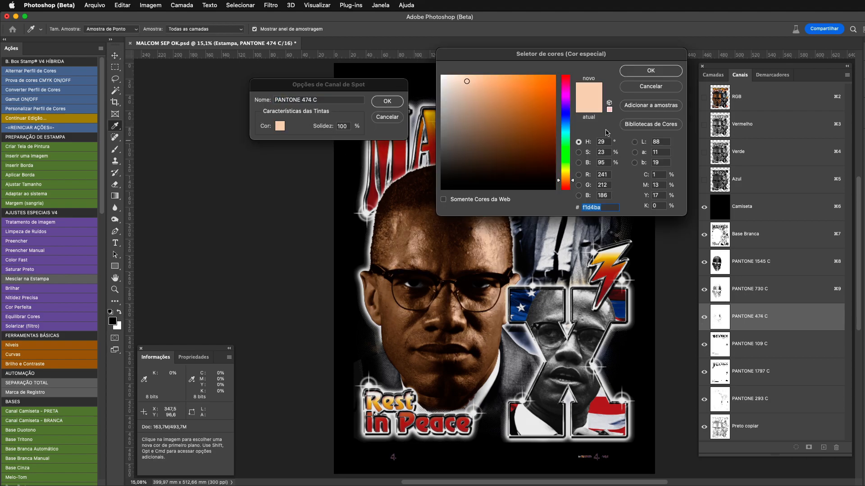
pyautogui.moveTo(530, 54); pyautogui.dragTo(603, 54)
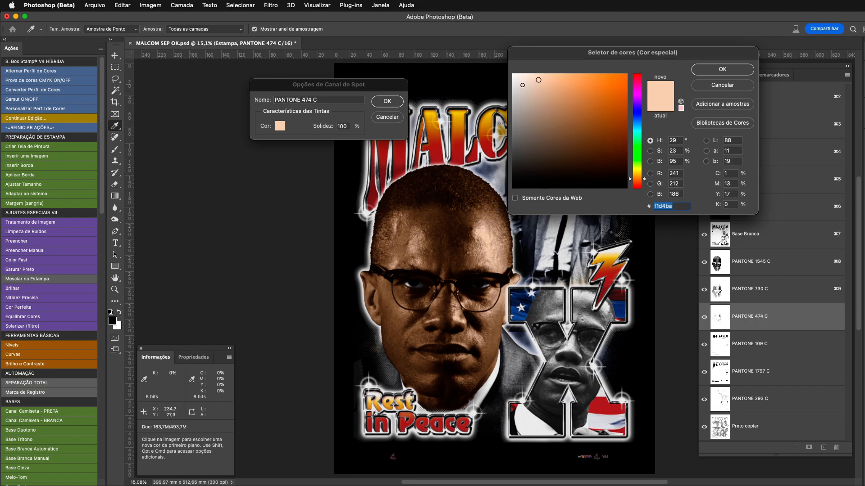
pyautogui.moveTo(523, 87); pyautogui.dragTo(496, 67)
pyautogui.click(722, 69)
pyautogui.press('Tab')
pyautogui.write('50')
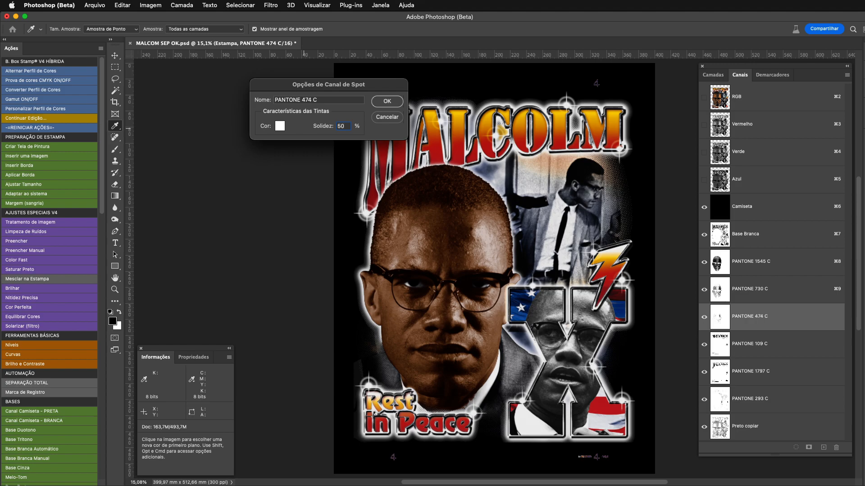
pyautogui.click(387, 117)
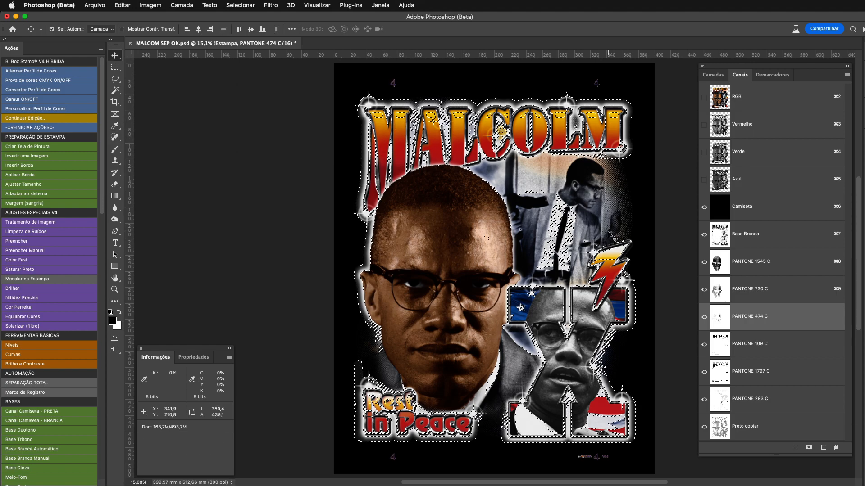
# Deselect, hide Camiseta, Base Branca and the skin-tone channels, and view PANTONE 109 C on its own
pyautogui.press('super+d')
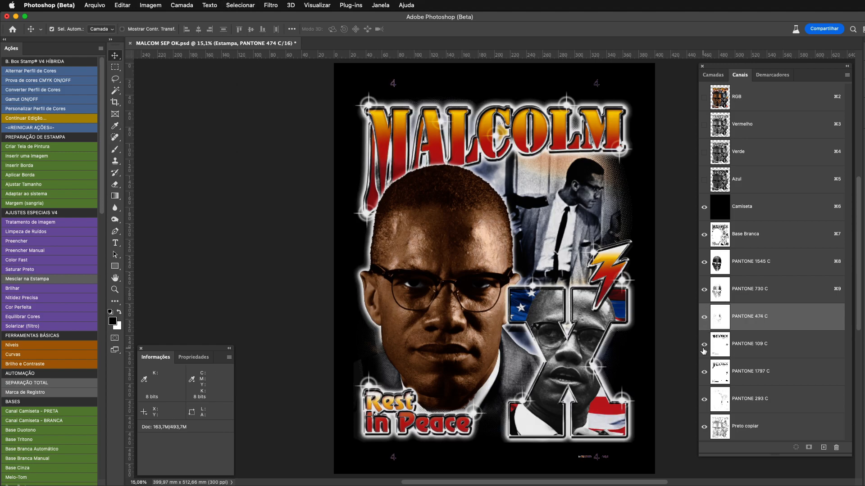
pyautogui.moveTo(704, 322); pyautogui.dragTo(705, 209)
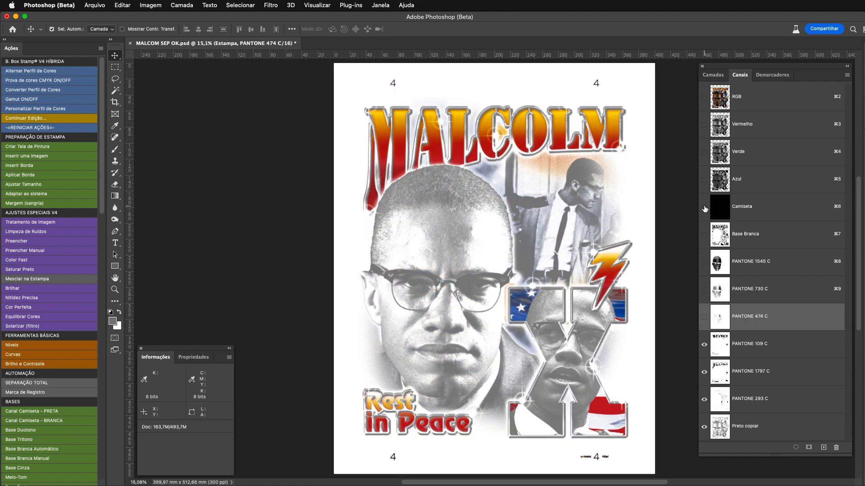
pyautogui.click(713, 346)
pyautogui.moveTo(703, 372); pyautogui.dragTo(704, 206)
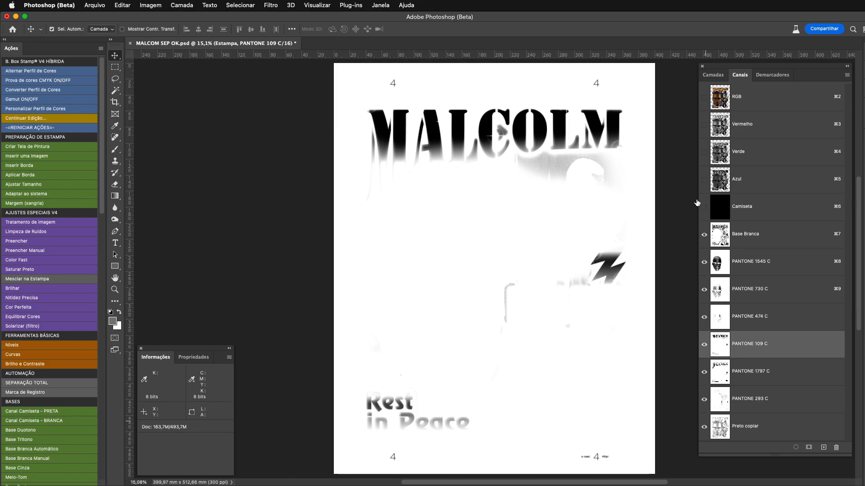
# Show the RGB composite and select its Amarelos with Color Range
pyautogui.click(744, 97)
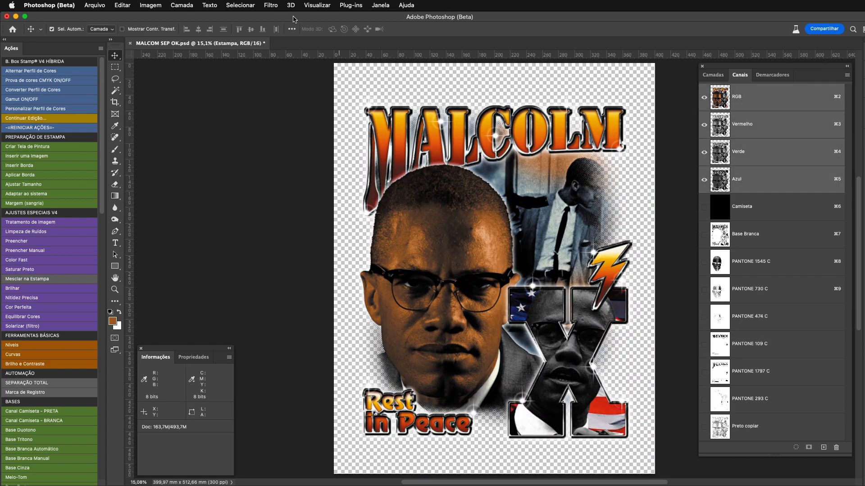
pyautogui.click(249, 5)
pyautogui.click(270, 92)
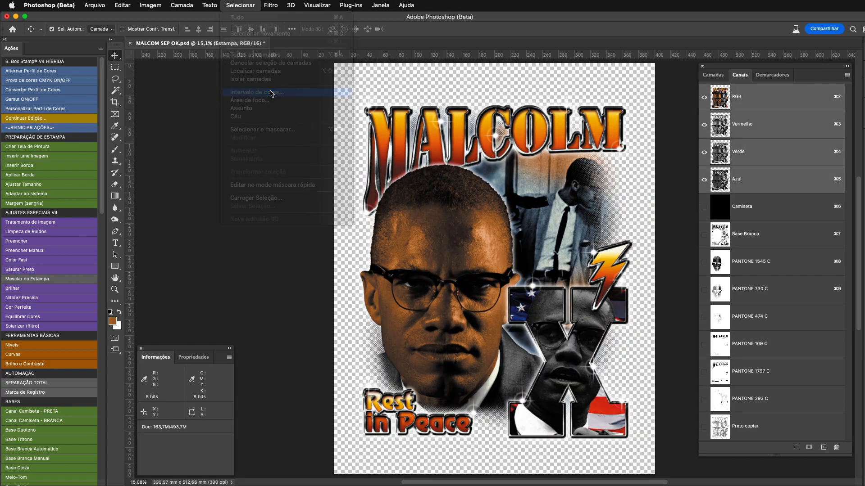
pyautogui.click(211, 98)
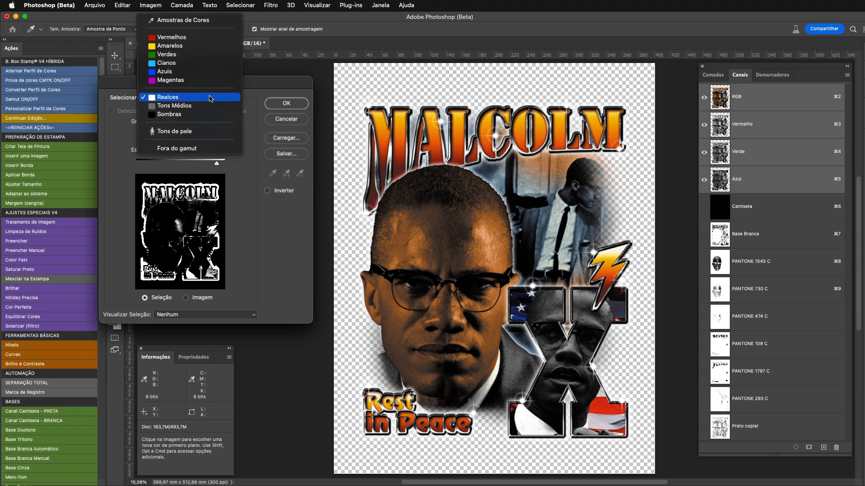
pyautogui.click(197, 46)
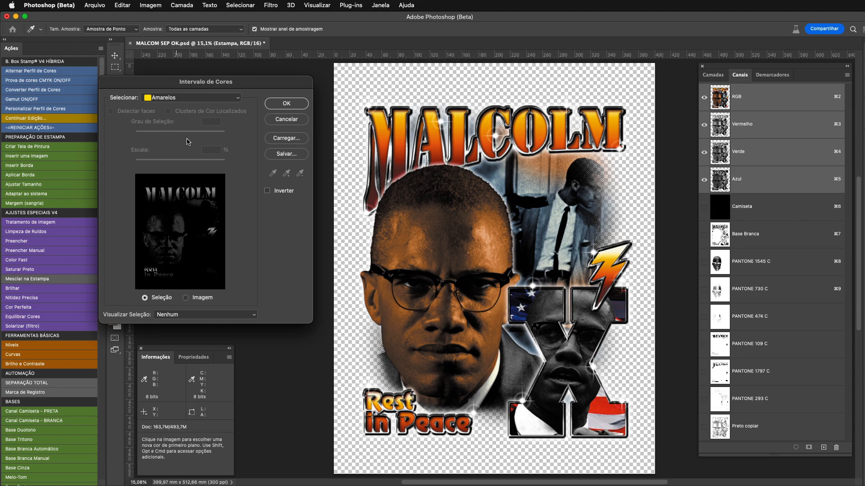
pyautogui.click(283, 103)
# Save the yellow selection as a new channel and display that channel on its own
pyautogui.click(240, 5)
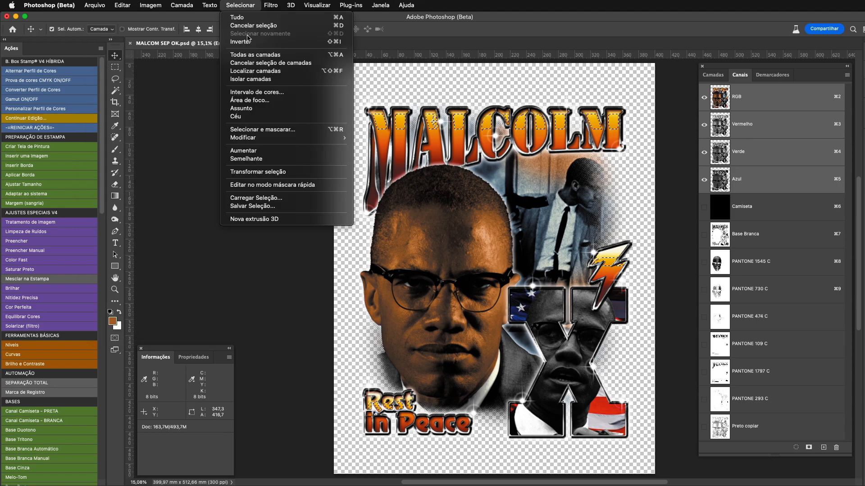
pyautogui.click(301, 206)
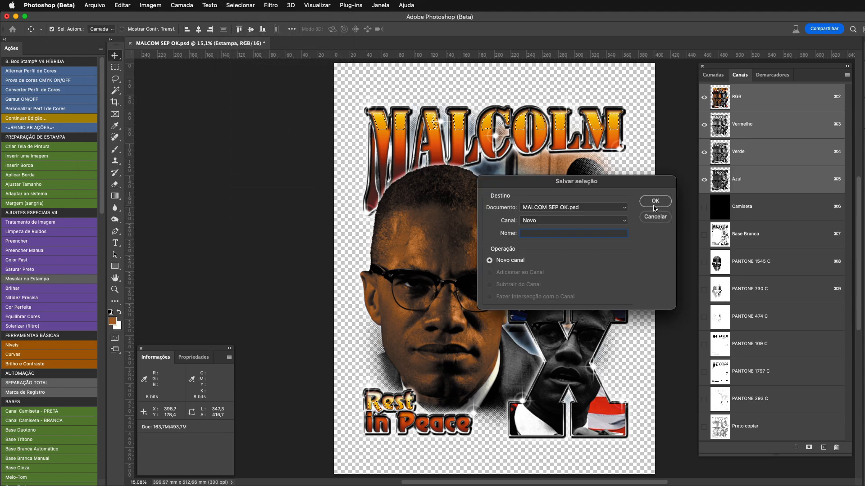
pyautogui.click(656, 201)
pyautogui.scroll(-3, 836, 369)
pyautogui.click(746, 426)
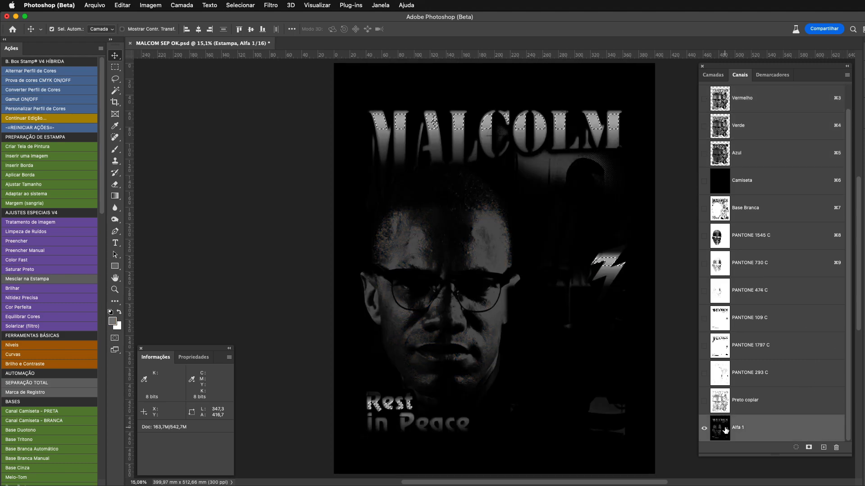
# Deselect, invert the tones of Alfa 1 and darken it with a Levels midtone of 0,25
pyautogui.press('super+d')
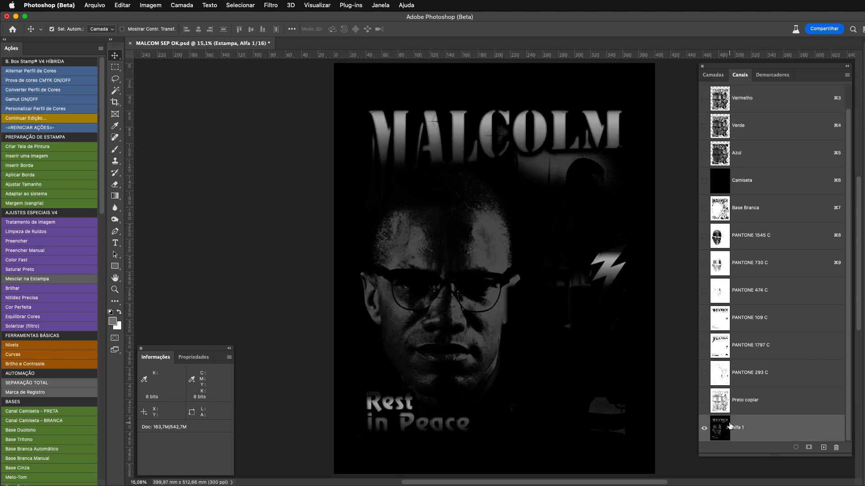
pyautogui.press('super+i')
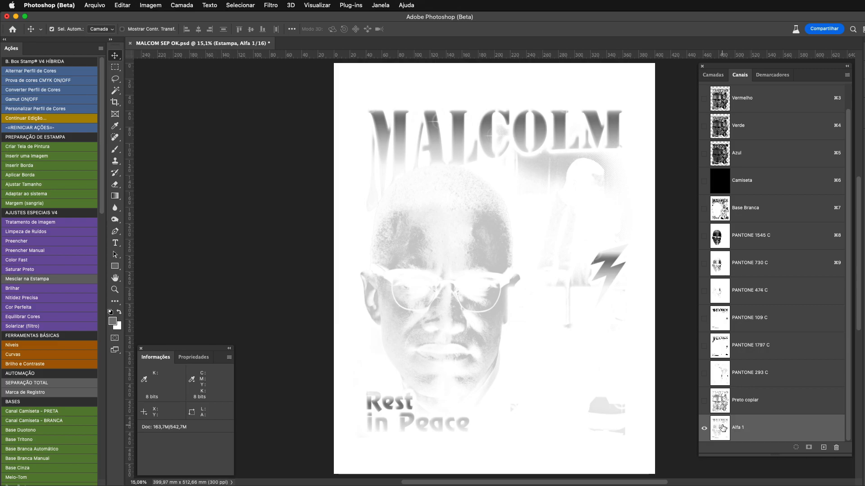
pyautogui.press('super+l')
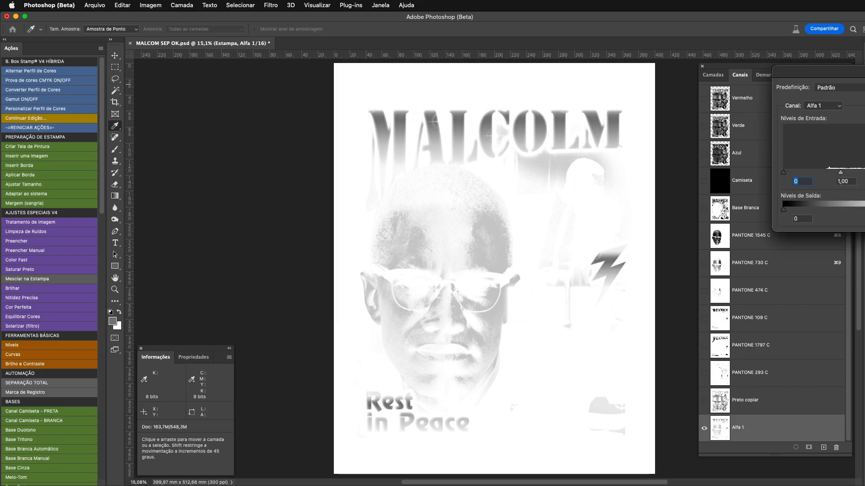
pyautogui.moveTo(863, 79); pyautogui.dragTo(781, 69)
pyautogui.moveTo(756, 165); pyautogui.dragTo(792, 166)
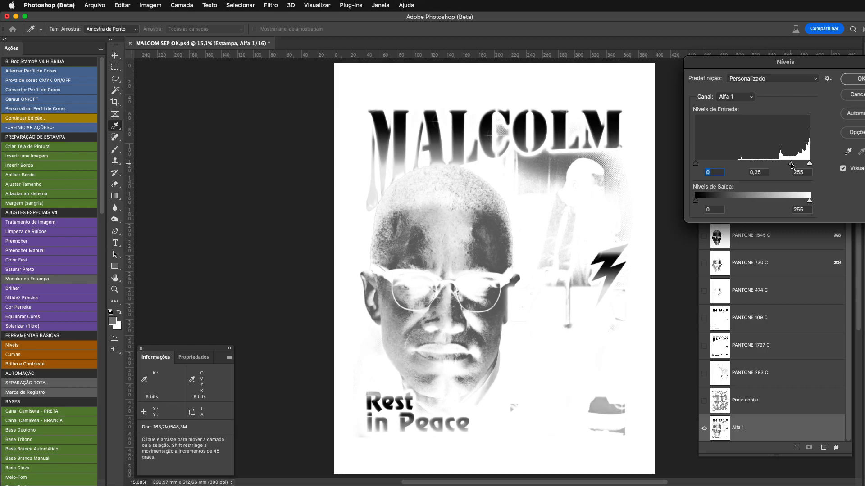
pyautogui.click(854, 79)
# Load the Demarcador de Trabalho path as a selection on Alfa 1, try clearing everything outside the head and undo it
pyautogui.click(772, 75)
pyautogui.click(705, 101)
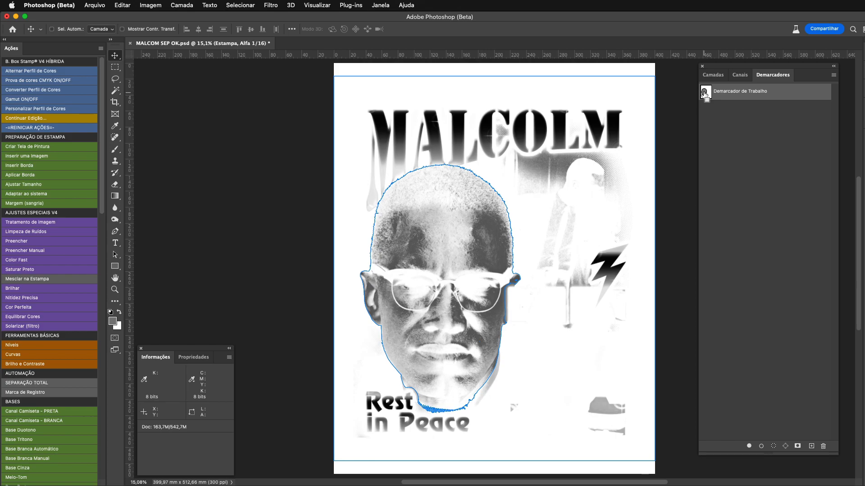
pyautogui.press('super+Return')
pyautogui.press('Delete')
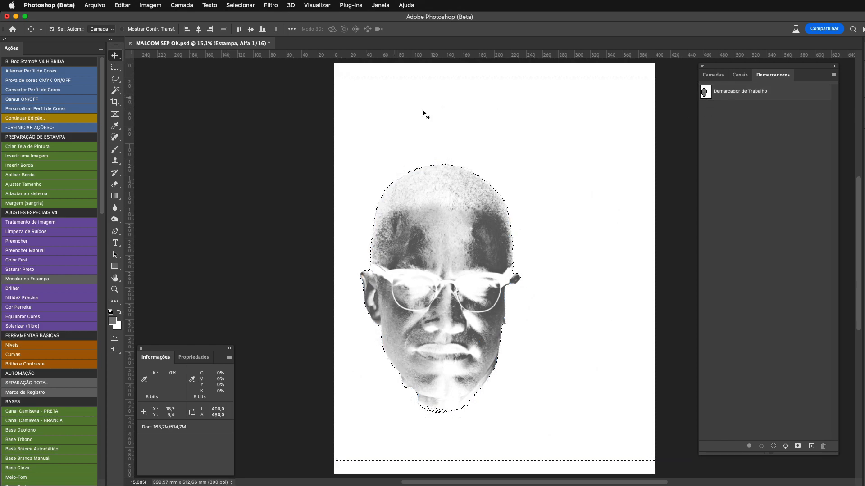
pyautogui.press('super+z')
# Invert the selection, clear the head from Alfa 1 and display PANTONE 109 C for comparison
pyautogui.click(740, 75)
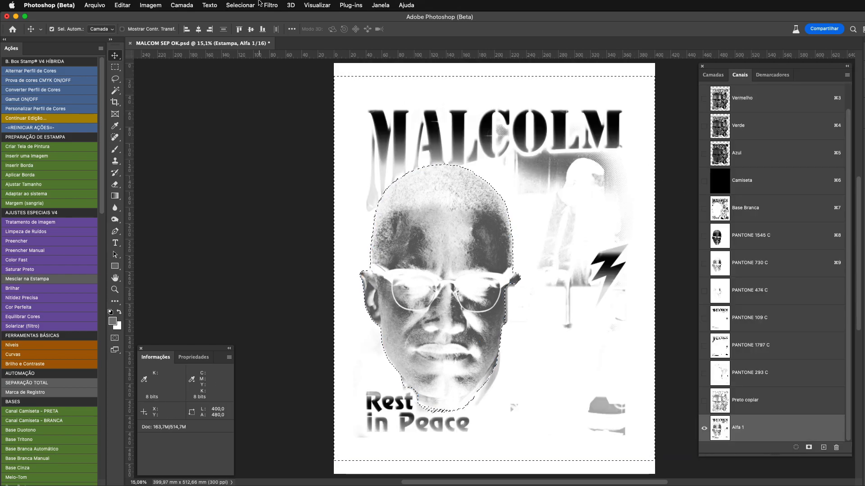
pyautogui.click(240, 5)
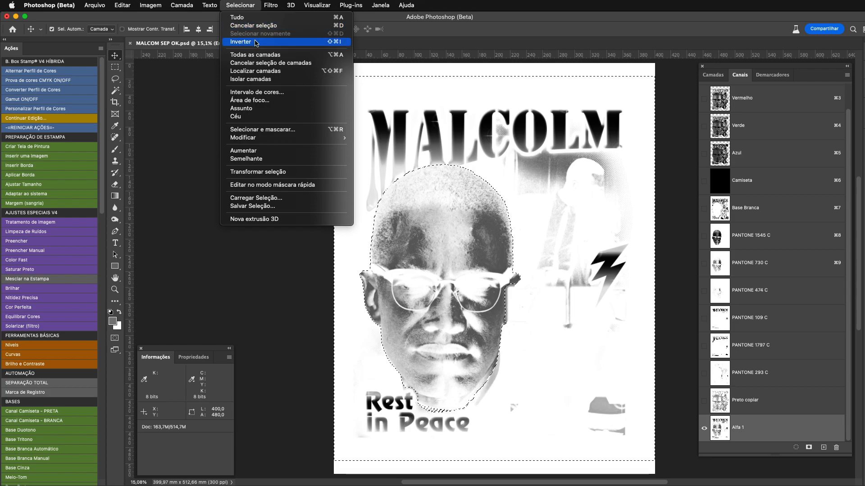
pyautogui.click(255, 41)
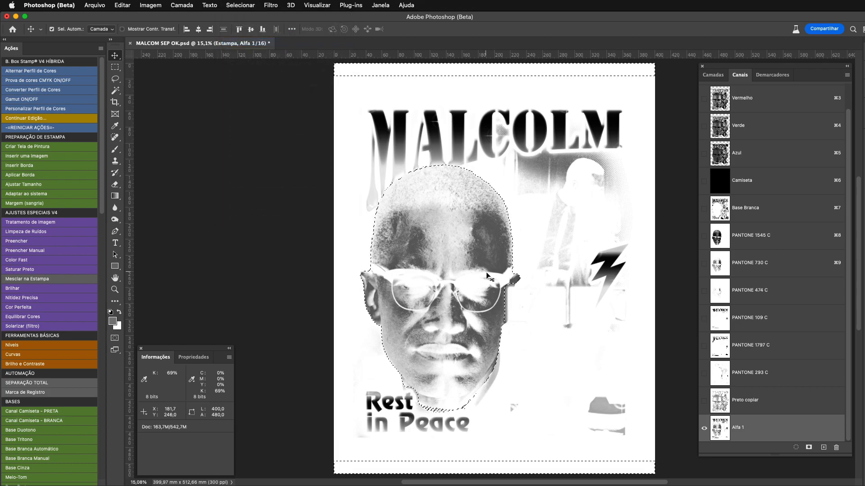
pyautogui.press('Delete')
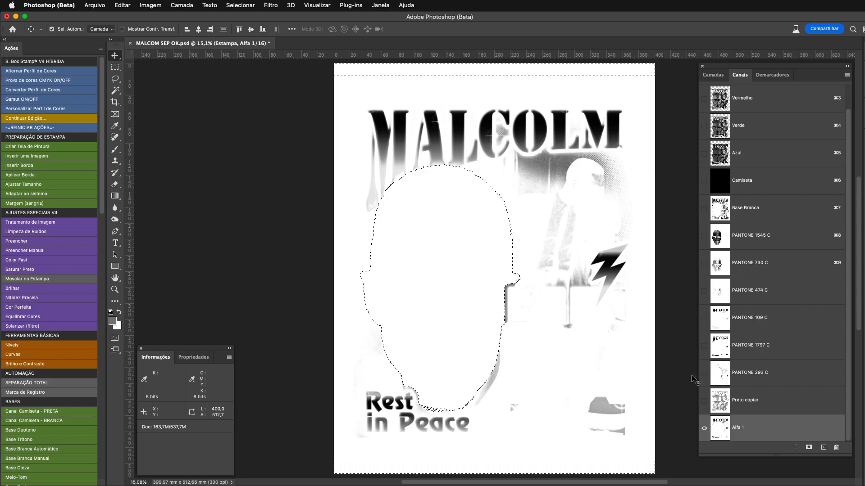
pyautogui.click(726, 323)
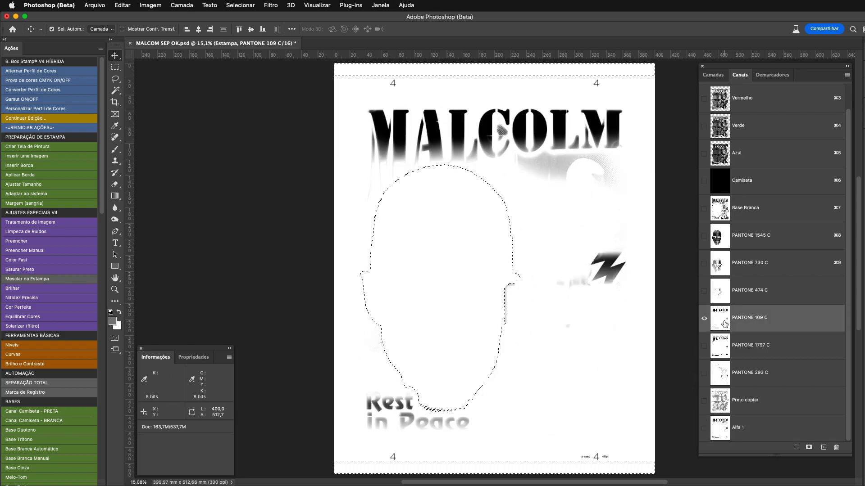
# Discard Alfa 1 and return to the full-colour composite with all spot channels shown and nothing selected
pyautogui.click(720, 435)
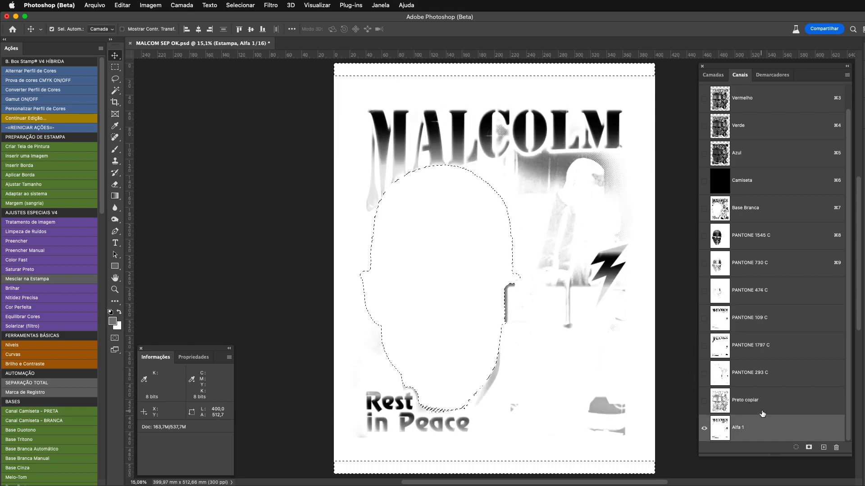
pyautogui.press('super+2')
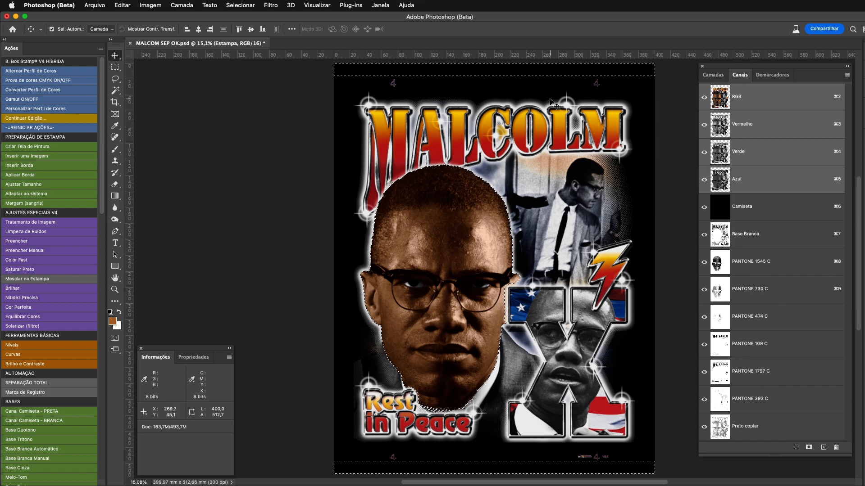
pyautogui.press('m')
pyautogui.press('super+d')
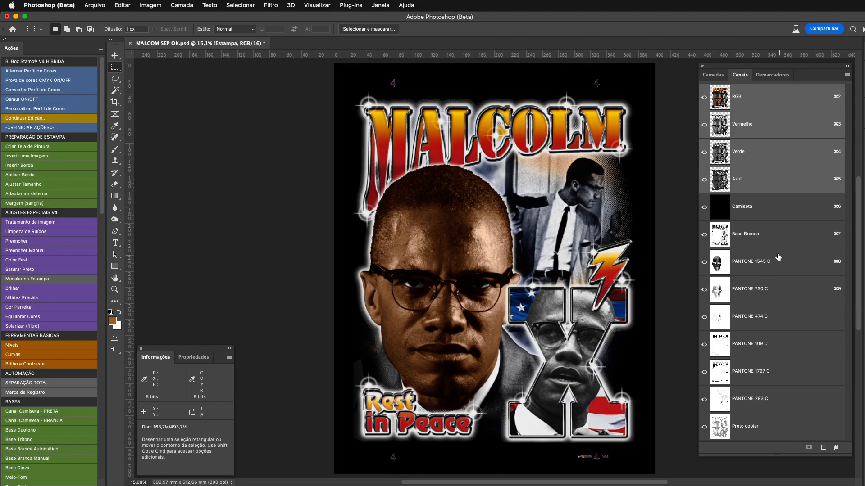
# Hide RGB and the channels from PANTONE 730 C to Preto copiar, and show the spot channels again to review the colour build-up
pyautogui.click(704, 98)
pyautogui.moveTo(704, 289); pyautogui.dragTo(705, 441)
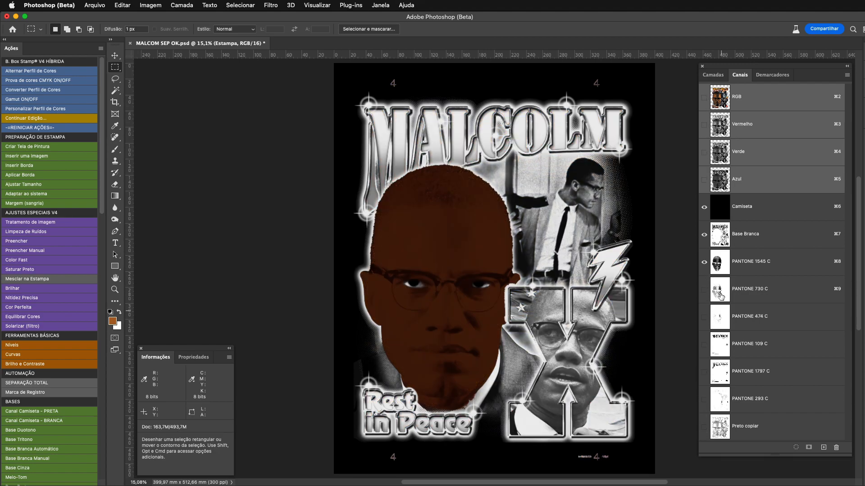
pyautogui.click(705, 289)
pyautogui.click(705, 289)
pyautogui.click(705, 289)
pyautogui.click(704, 317)
pyautogui.moveTo(707, 356); pyautogui.dragTo(706, 432)
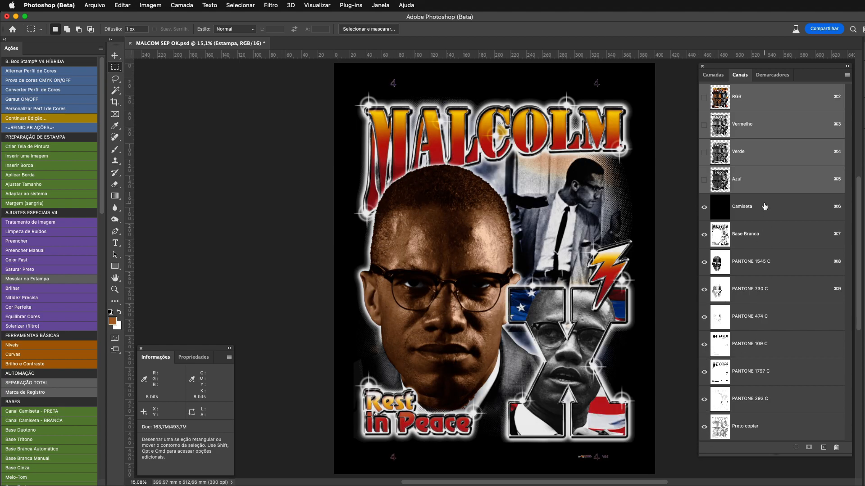
# Run the Extrair RGB action and delete the Vermelho RGB, Amarelo RGB and Brilho RGB channels
pyautogui.click(701, 102)
pyautogui.moveTo(103, 179); pyautogui.dragTo(100, 365)
pyautogui.scroll(-5, 18, 236)
pyautogui.click(19, 225)
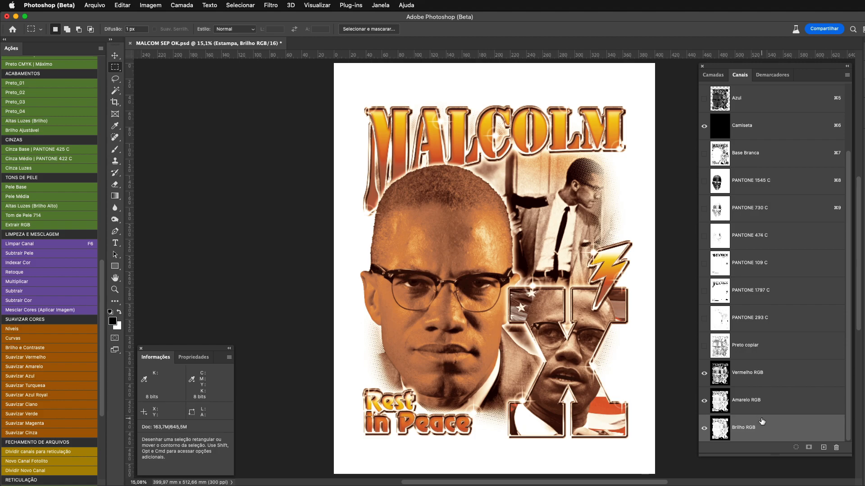
pyautogui.keyDown('shift'); pyautogui.click(761, 397); pyautogui.keyUp('shift')
pyautogui.keyDown('shift'); pyautogui.click(761, 380); pyautogui.keyUp('shift')
pyautogui.moveTo(825, 437); pyautogui.dragTo(836, 448)
# Make the black Fundo layer visible and run the Extrair RGB action again to extract the red, yellow and highlight channels
pyautogui.click(716, 75)
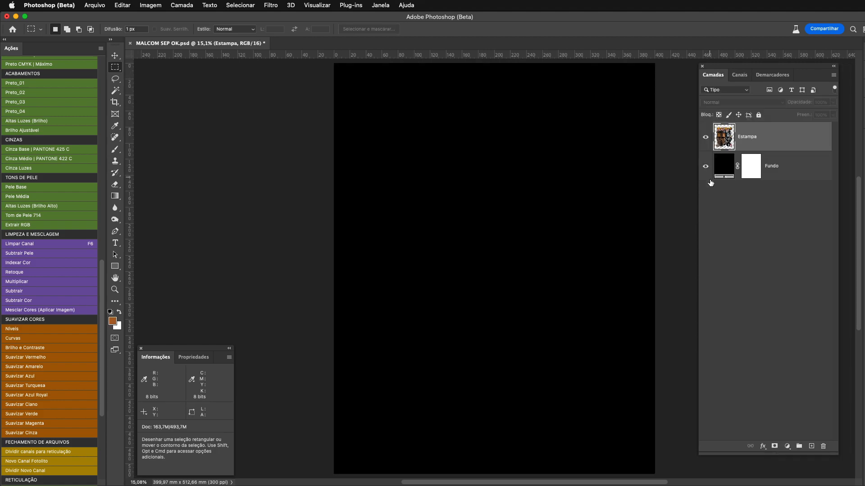
pyautogui.click(739, 75)
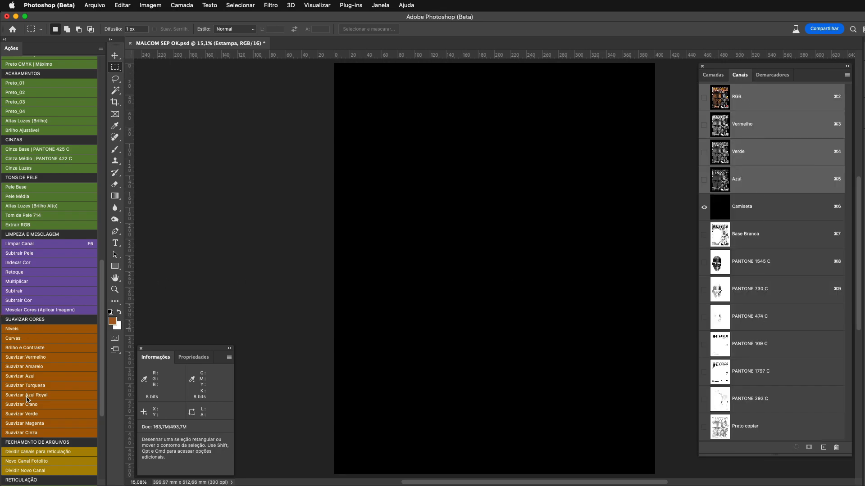
pyautogui.click(30, 226)
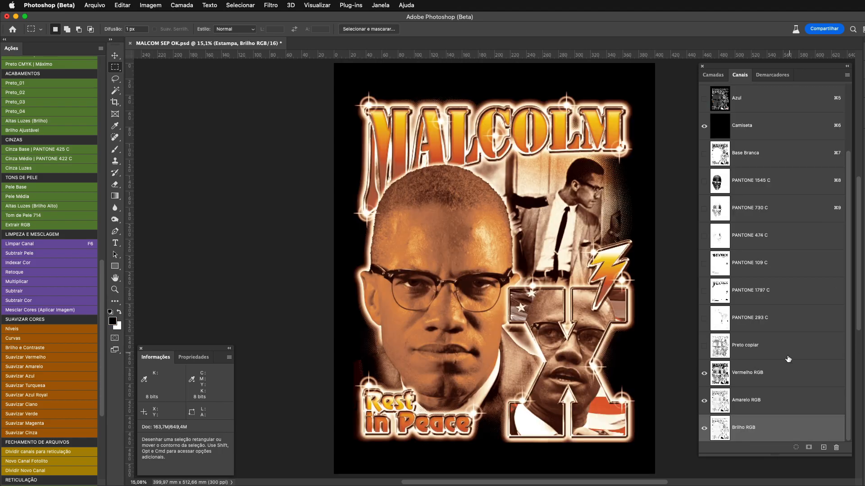
pyautogui.click(704, 400)
pyautogui.click(704, 428)
# Change the spot colour of the Vermelho RGB channel to PANTONE 469 C
pyautogui.doubleClick(719, 374)
pyautogui.click(280, 126)
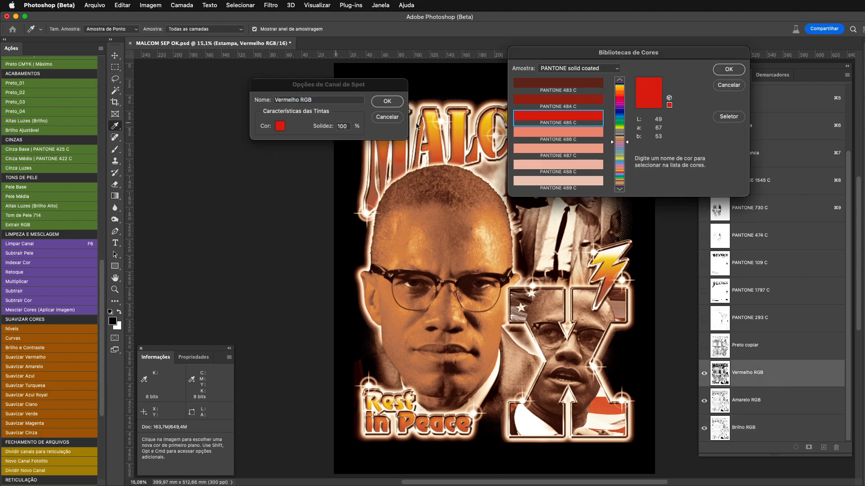
pyautogui.click(863, 90)
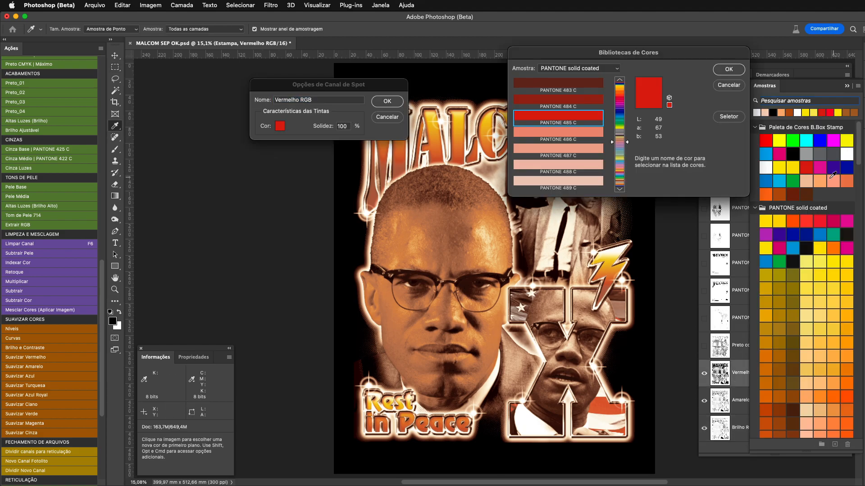
pyautogui.click(806, 194)
pyautogui.click(729, 69)
pyautogui.click(401, 100)
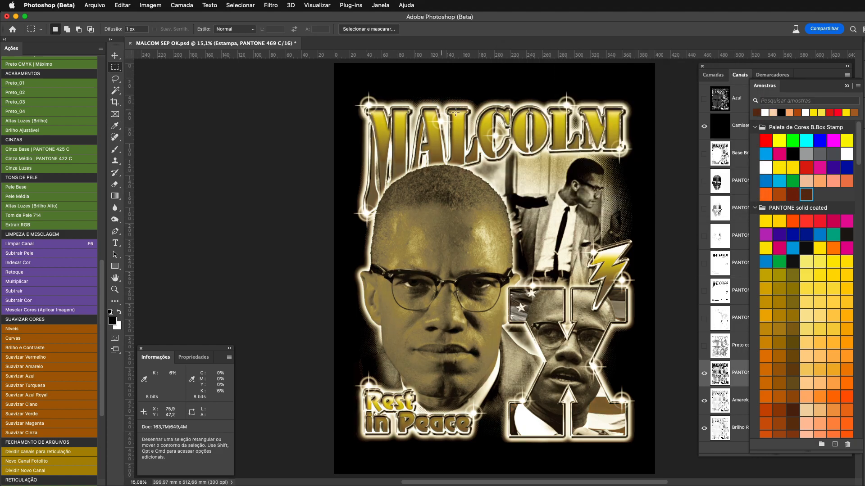
# Change the spot colour of the Amarelo RGB channel to PANTONE 714 C
pyautogui.click(719, 404)
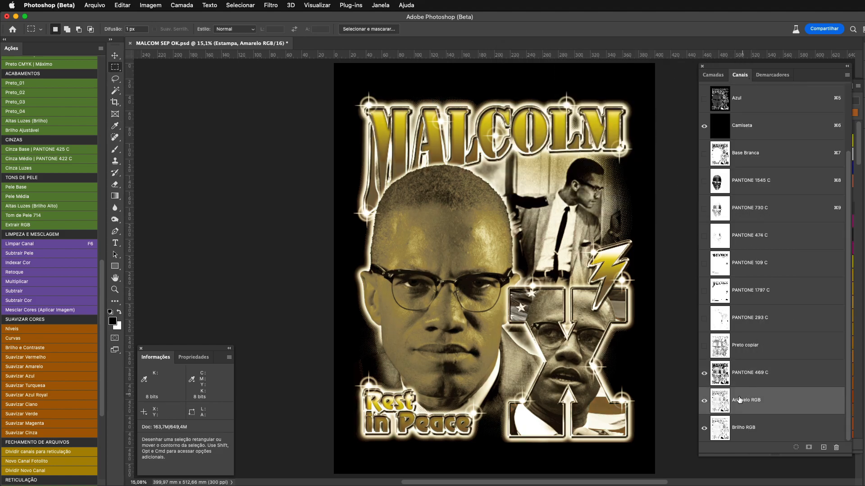
pyautogui.doubleClick(720, 404)
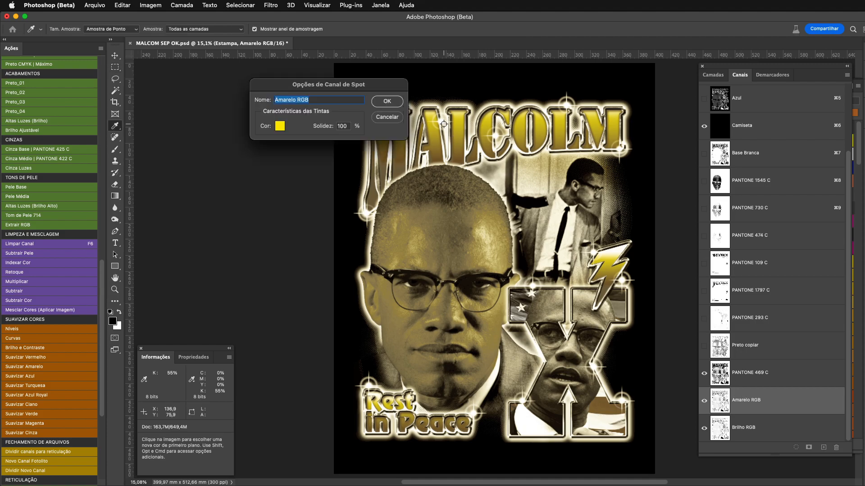
pyautogui.click(280, 126)
pyautogui.click(864, 86)
pyautogui.click(864, 85)
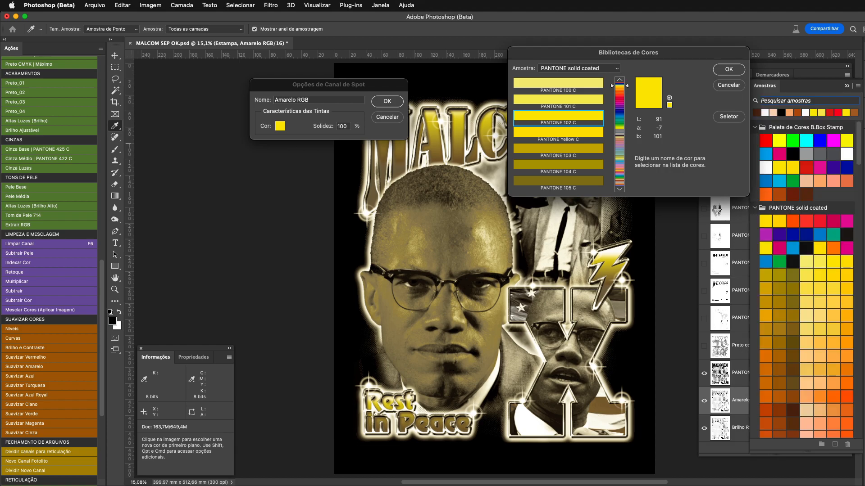
pyautogui.click(821, 180)
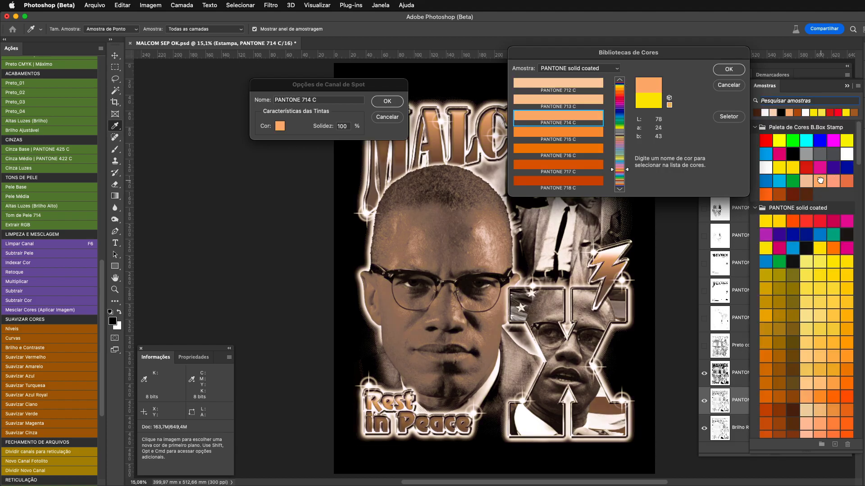
pyautogui.click(723, 71)
pyautogui.click(394, 101)
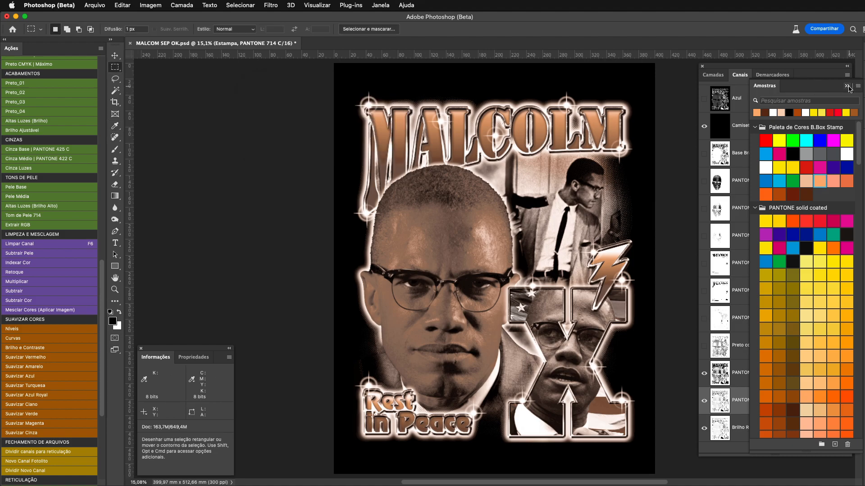
pyautogui.click(847, 86)
# Undo the trial recolouring and delete the Vermelho RGB, Amarelo RGB and Brilho RGB channels
pyautogui.moveTo(761, 426); pyautogui.dragTo(837, 448)
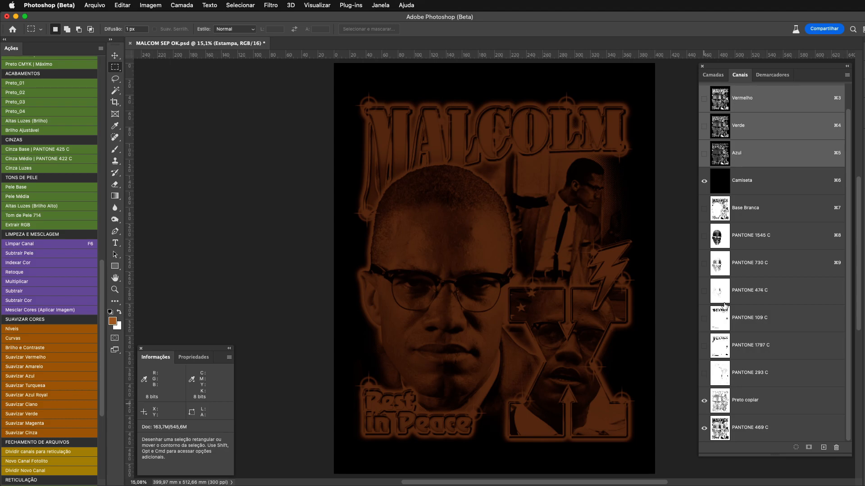
pyautogui.press('super+z')
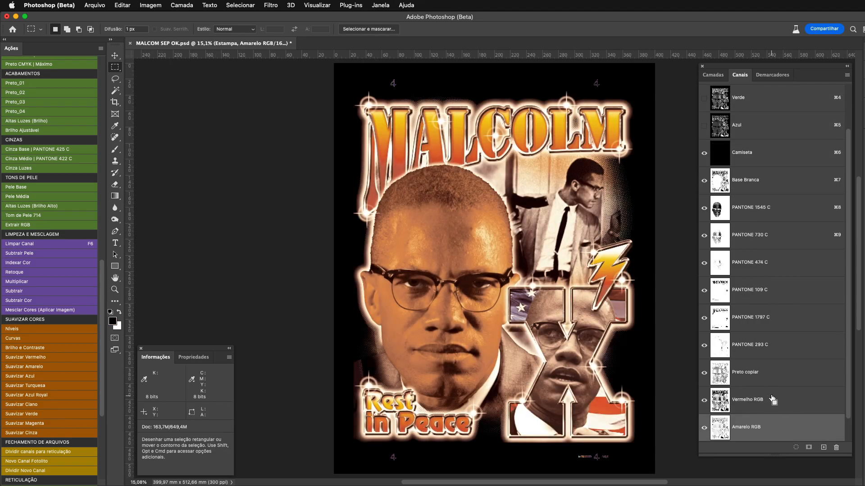
pyautogui.keyDown('shift'); pyautogui.click(744, 404); pyautogui.keyUp('shift')
pyautogui.click(836, 447)
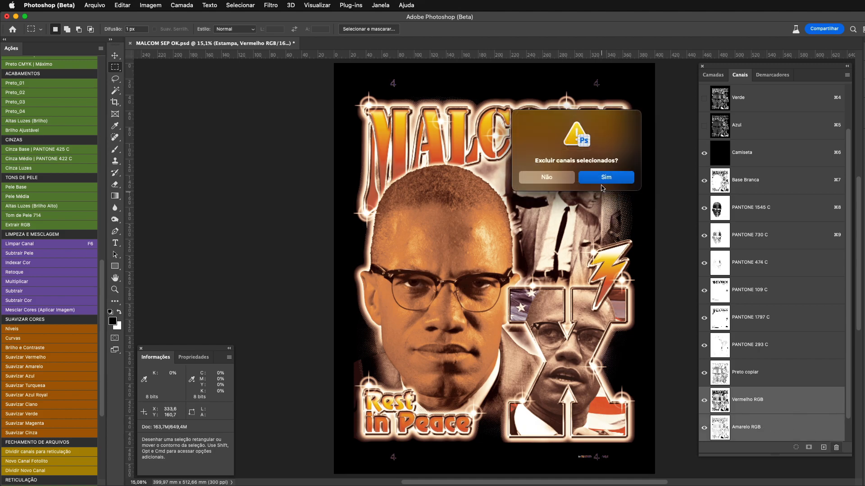
pyautogui.click(606, 176)
pyautogui.moveTo(730, 431); pyautogui.dragTo(838, 449)
# Isolate Preto copiar and show all channels from Camiseta to PANTONE 293 C again to inspect the finished separation
pyautogui.moveTo(703, 400); pyautogui.dragTo(700, 220)
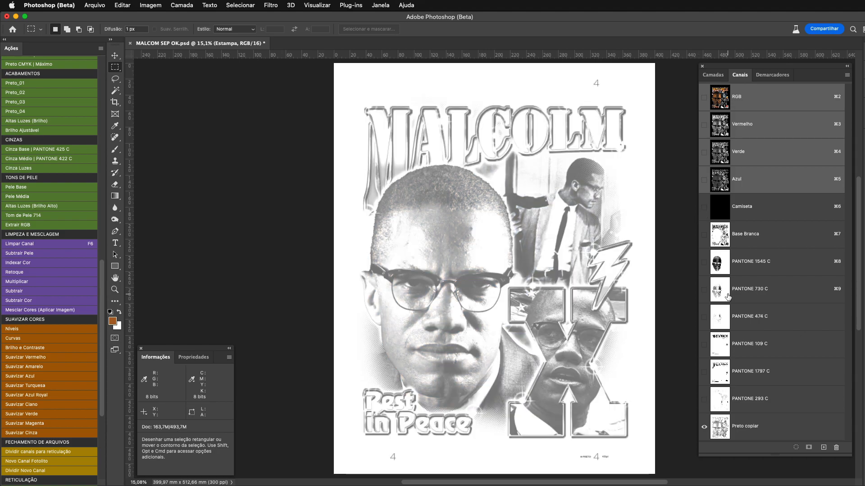
pyautogui.moveTo(704, 207); pyautogui.dragTo(699, 418)
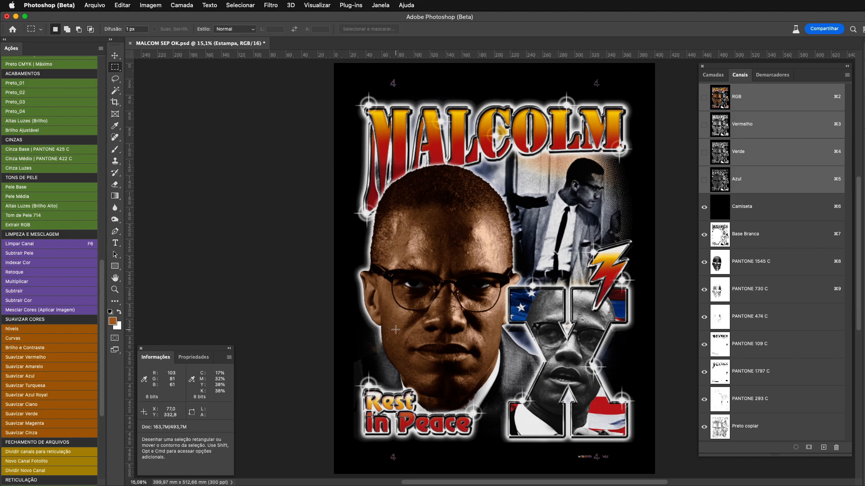
pyautogui.click(101, 66)
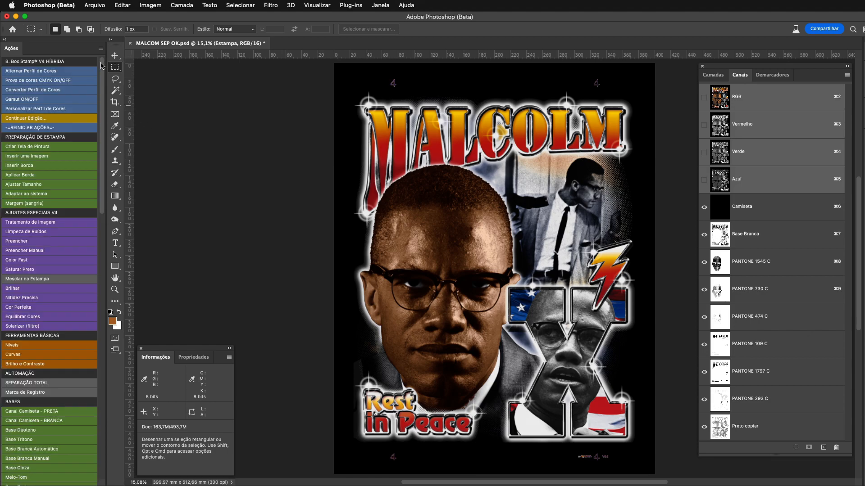